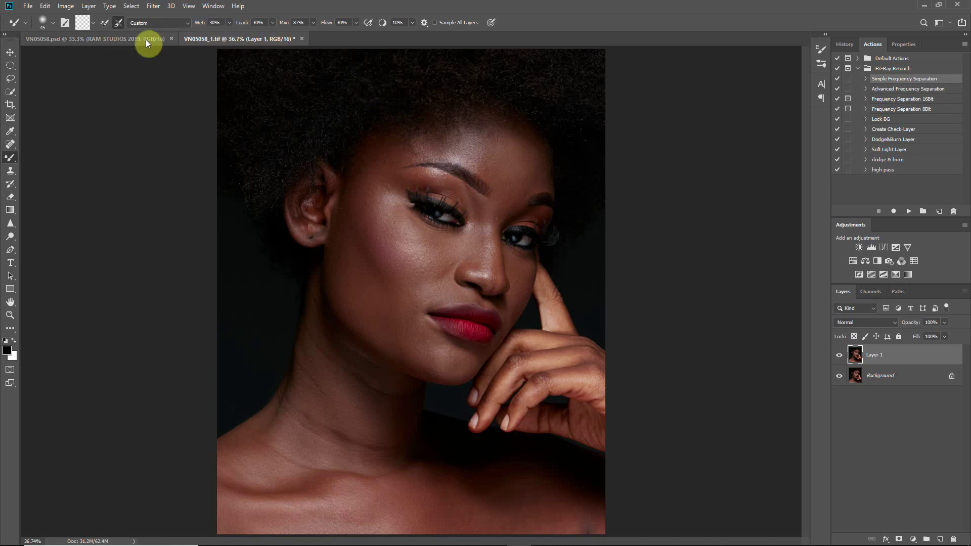
pyautogui.rightClick(8, 161)
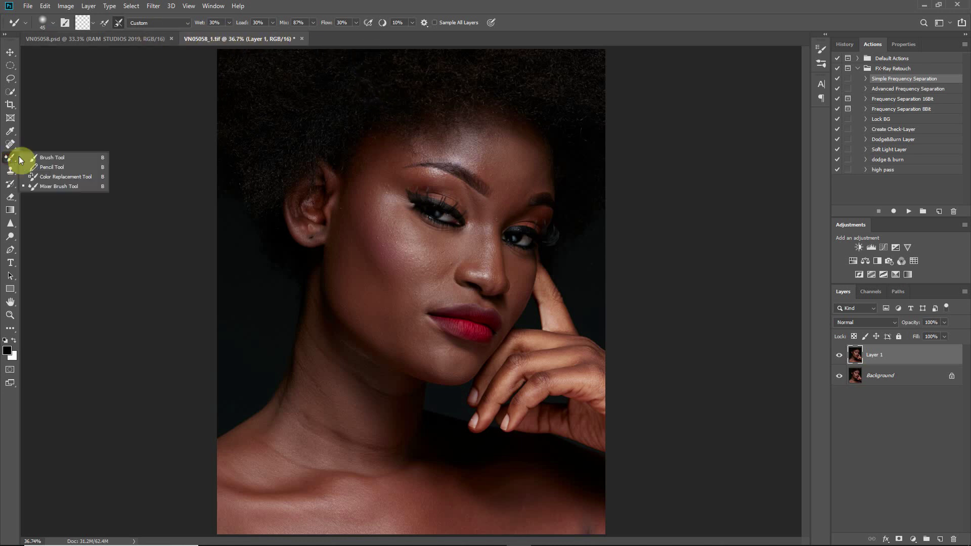
pyautogui.click(52, 156)
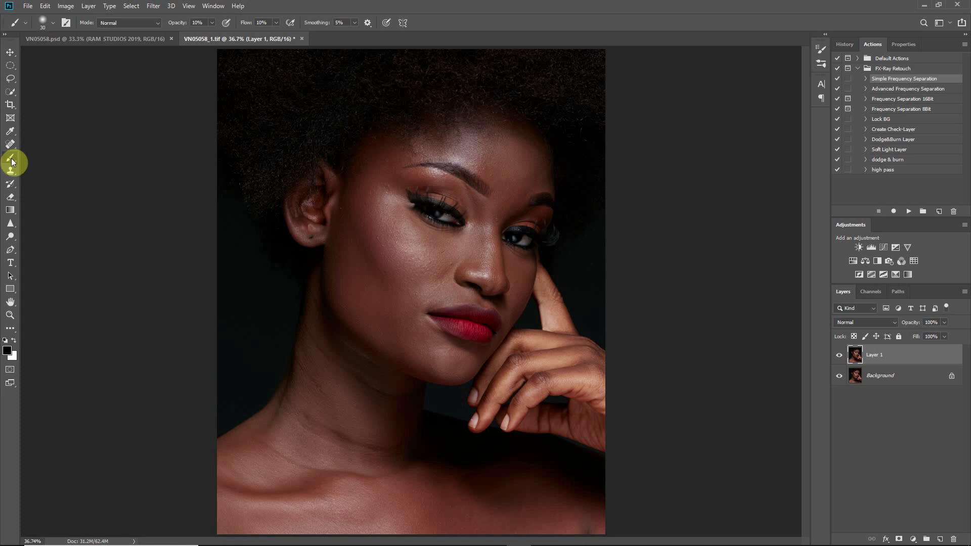
pyautogui.press('F2')
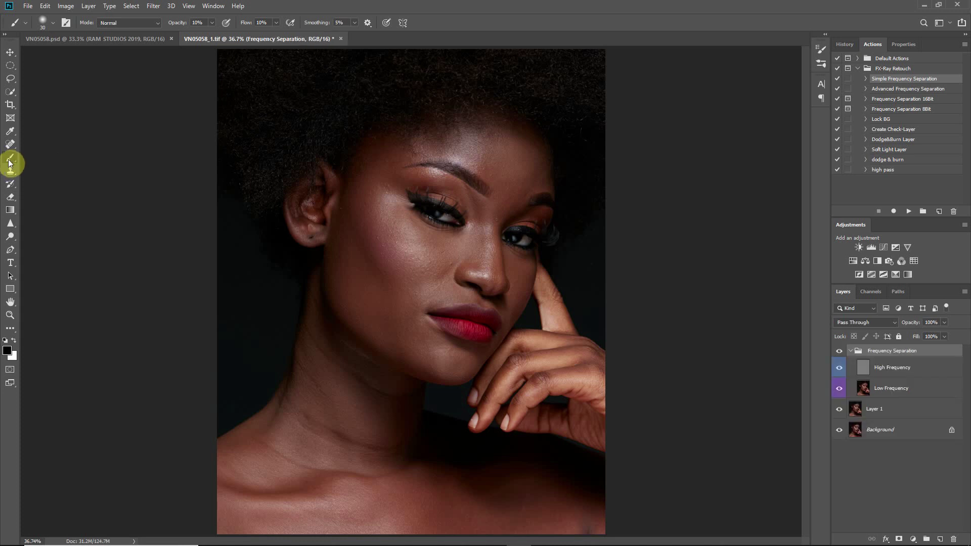
pyautogui.press('Delete')
# Select the Mixer Brush tool
pyautogui.rightClick(9, 160)
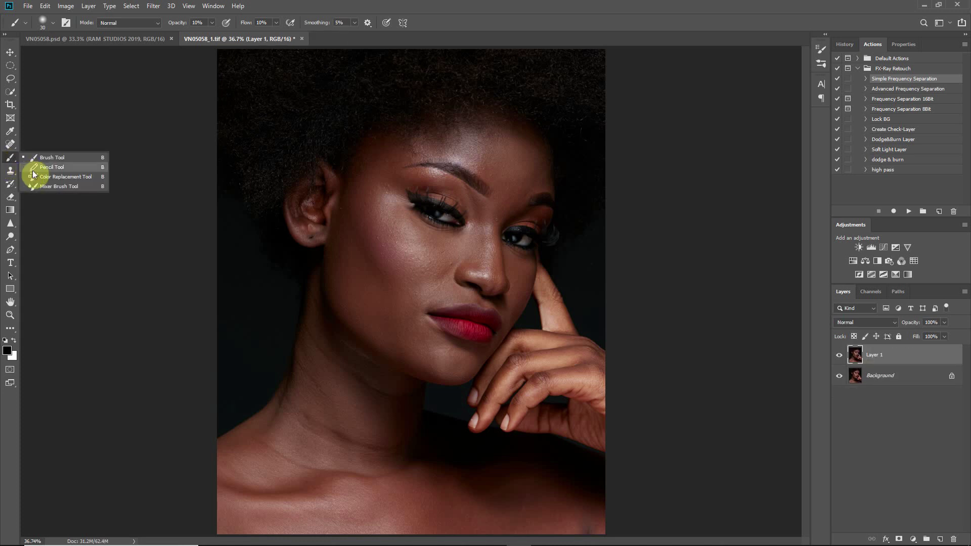
pyautogui.click(72, 185)
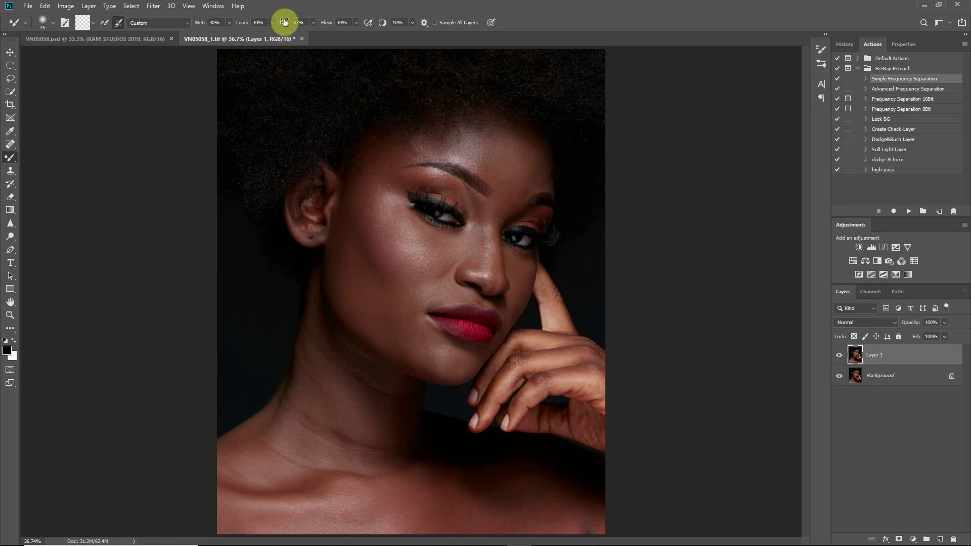
# Try loading the Mixer Brush with colour after each stroke and open its colour picker without choosing a colour
pyautogui.click(103, 23)
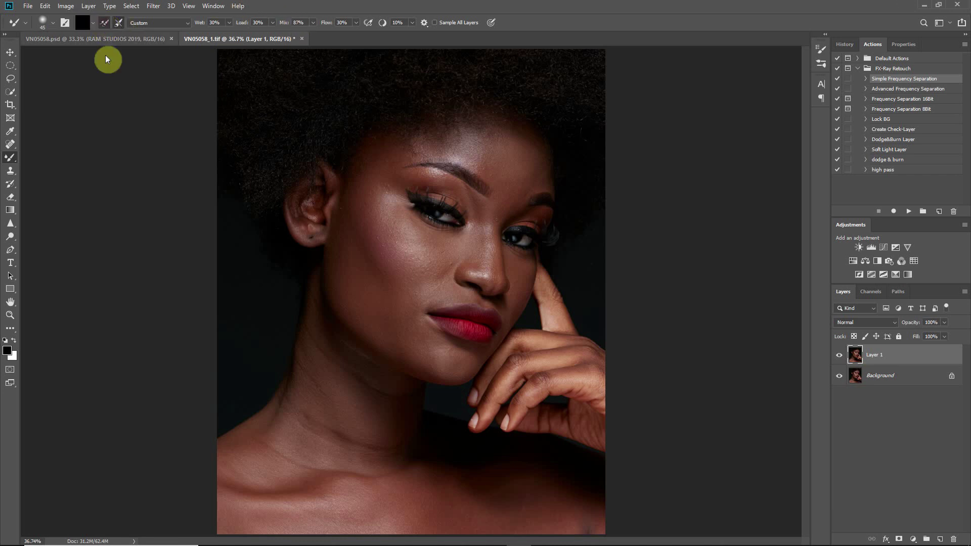
pyautogui.click(105, 24)
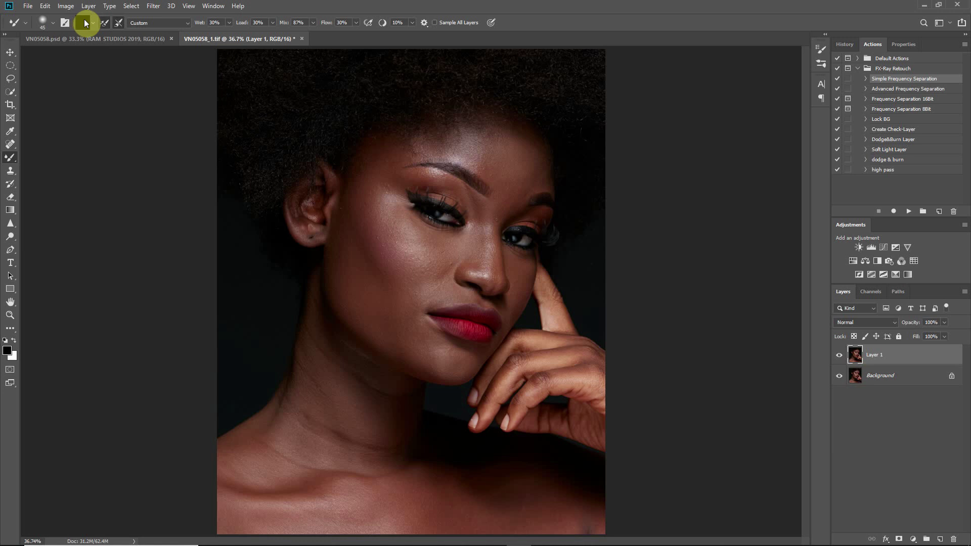
pyautogui.click(84, 24)
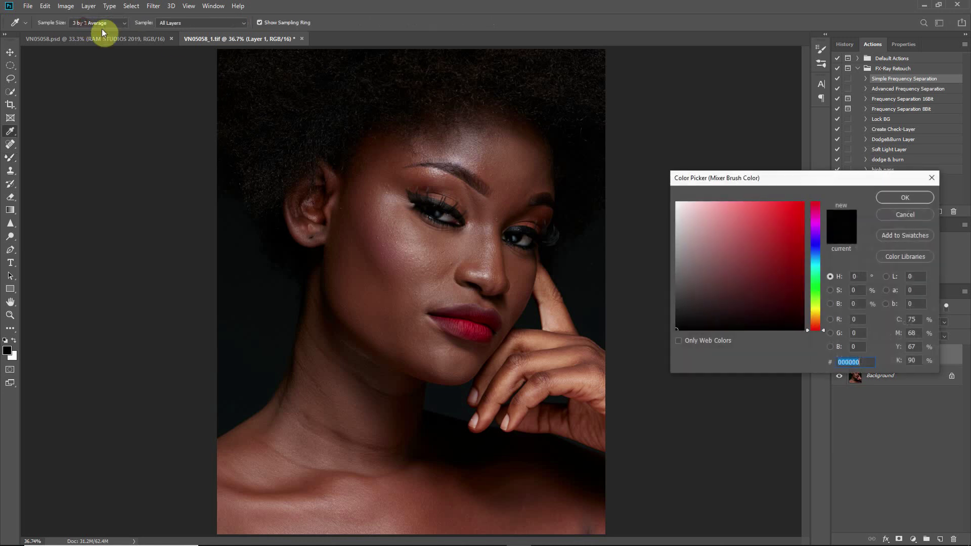
pyautogui.click(931, 178)
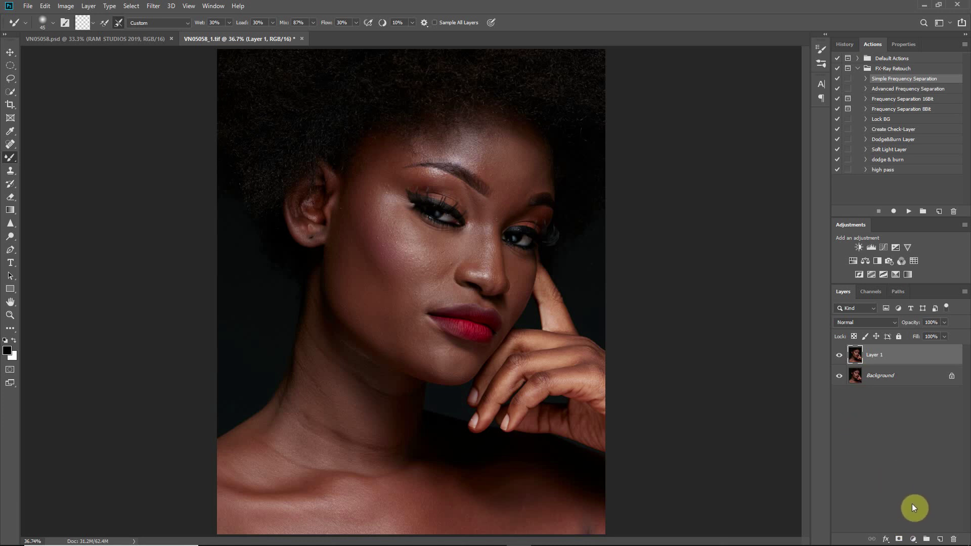
# Add a new layer above Layer 1, fill it with 50% Gray and return to the Mixer Brush
pyautogui.click(938, 538)
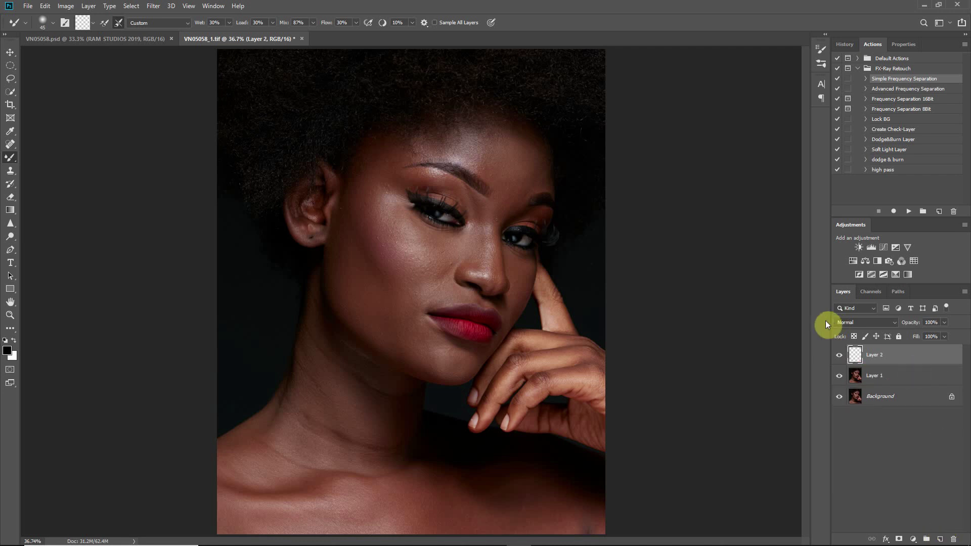
pyautogui.hotkey('shift', 'F5')
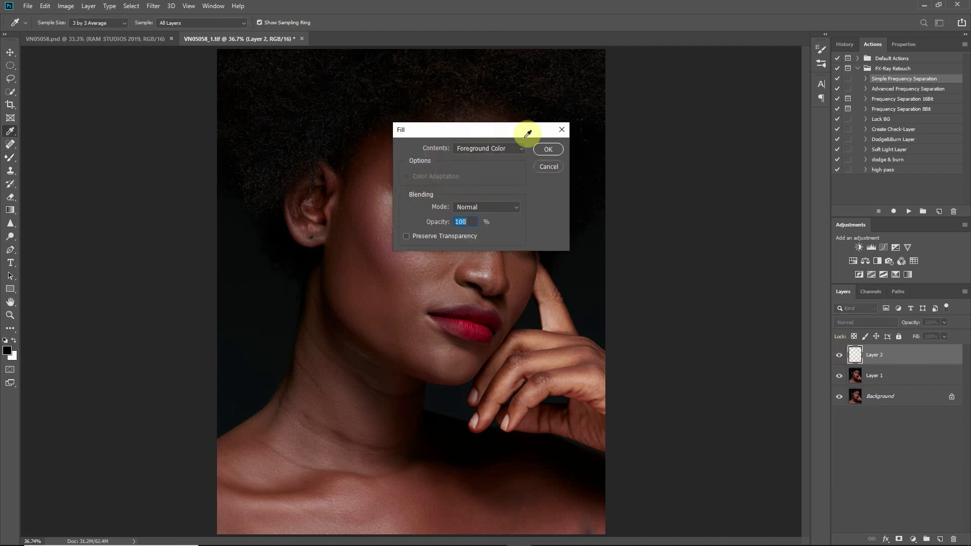
pyautogui.click(512, 147)
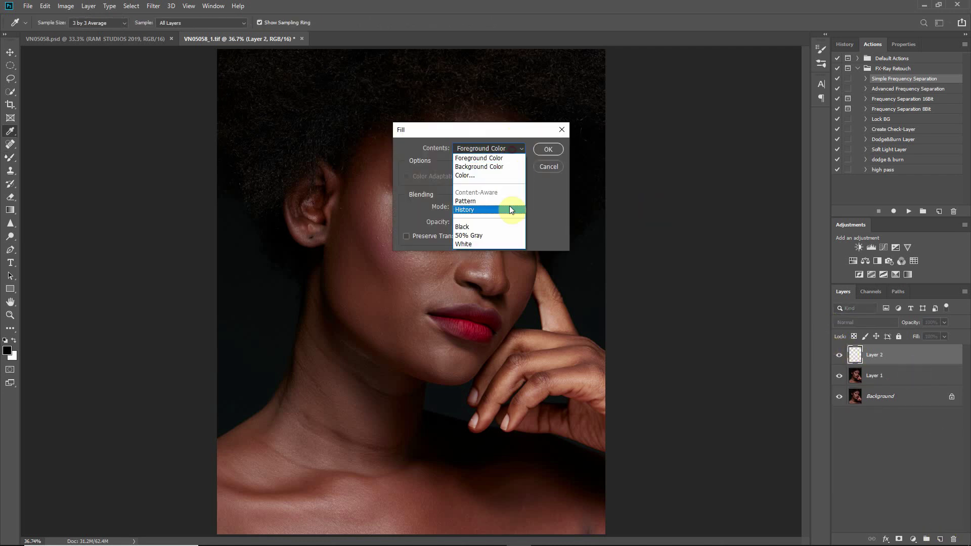
pyautogui.click(496, 236)
pyautogui.click(548, 152)
pyautogui.press('b')
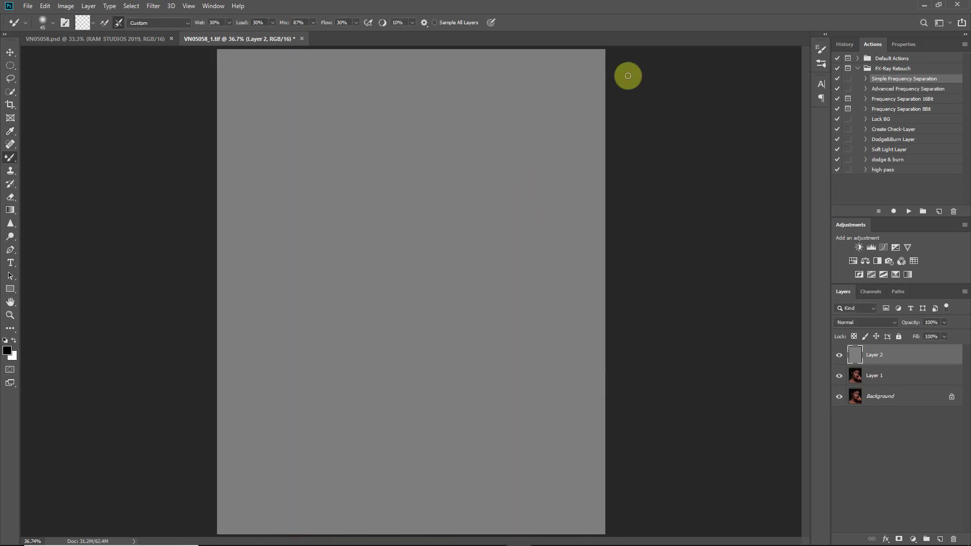
# Set the Mixer Brush flow, load and wet to 100% and its mix to 30%
pyautogui.moveTo(329, 24); pyautogui.dragTo(396, 21)
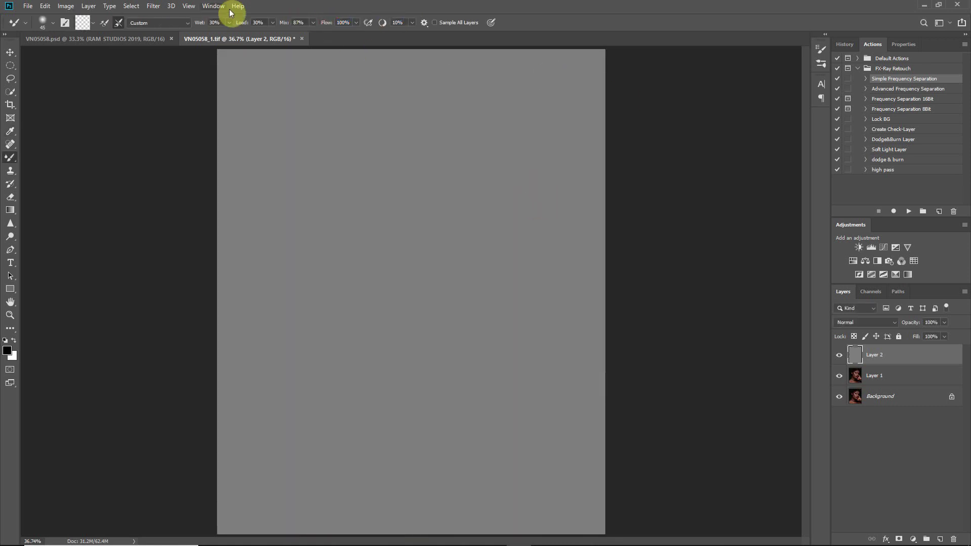
pyautogui.moveTo(245, 23); pyautogui.dragTo(306, 23)
pyautogui.moveTo(204, 23); pyautogui.dragTo(330, 29)
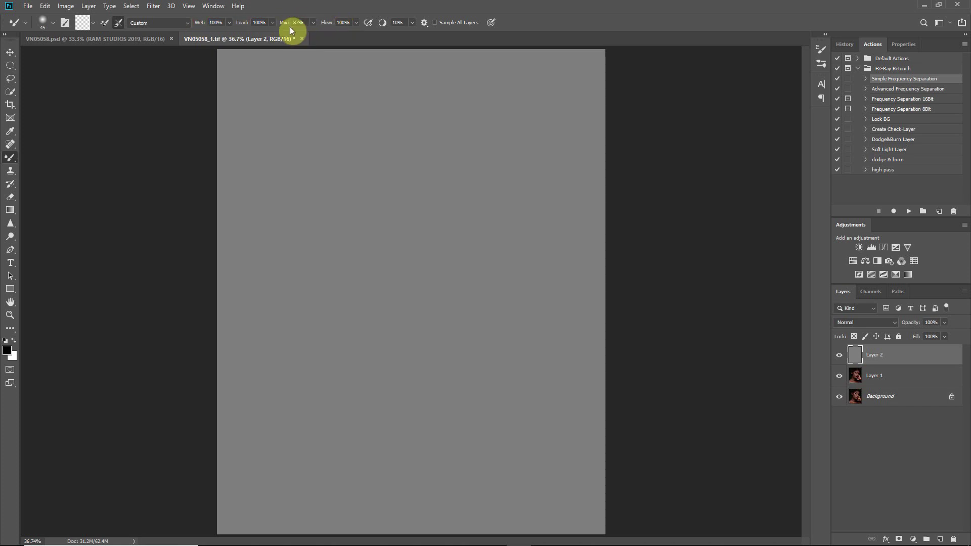
pyautogui.moveTo(283, 23); pyautogui.dragTo(253, 25)
# Load the Mixer Brush with pure red (ff0000)
pyautogui.click(81, 22)
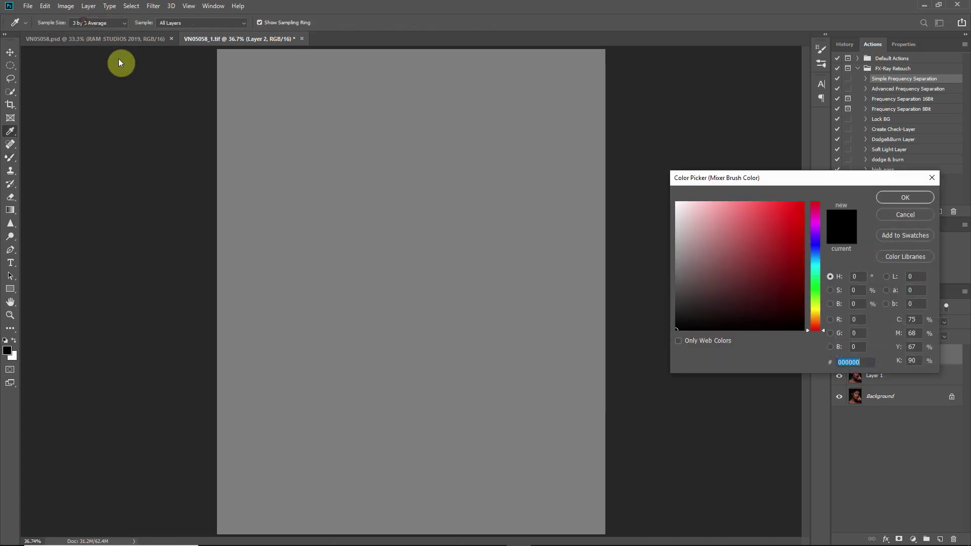
pyautogui.moveTo(772, 218); pyautogui.dragTo(820, 195)
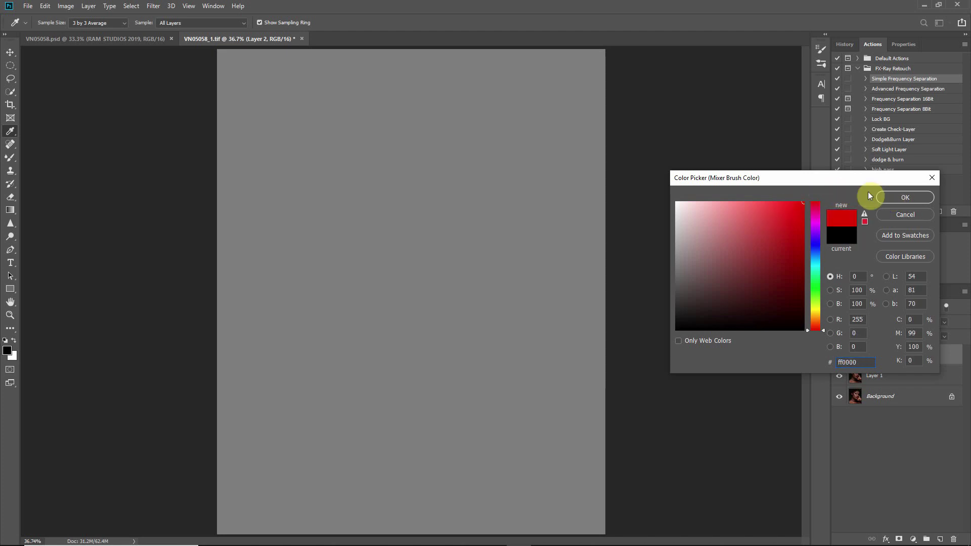
pyautogui.click(889, 198)
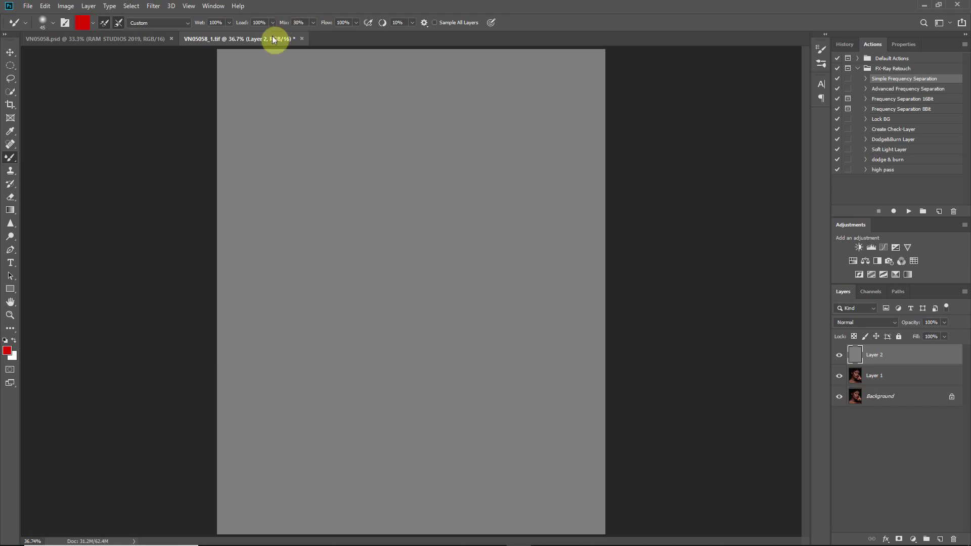
# Set the mix to 0%, enlarge the brush to 500 and paint a red test spot near the gray layer's upper-left corner
pyautogui.moveTo(282, 29); pyautogui.dragTo(227, 31)
pyautogui.click(295, 23)
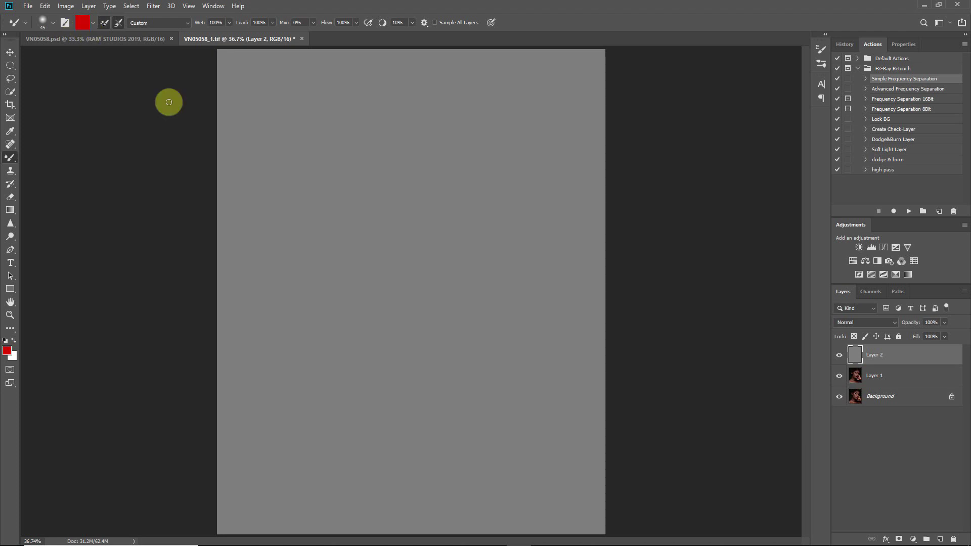
pyautogui.press(']')
pyautogui.press(']')
pyautogui.press(']')
pyautogui.press(']')
pyautogui.press(']')
pyautogui.press(']')
pyautogui.press(']')
pyautogui.press(']')
pyautogui.press(']')
pyautogui.press(']')
pyautogui.press(']')
pyautogui.press(']')
pyautogui.press(']')
pyautogui.press('[')
pyautogui.press('[')
pyautogui.moveTo(274, 140)
pyautogui.mouseDown()
pyautogui.moveTo(275, 158)
pyautogui.moveTo(288, 128)
pyautogui.mouseUp()
pyautogui.press(']')
pyautogui.press(']')
# Raise the mix to 99% and paint a second test spot to the right of the red one
pyautogui.moveTo(285, 24); pyautogui.dragTo(418, 25)
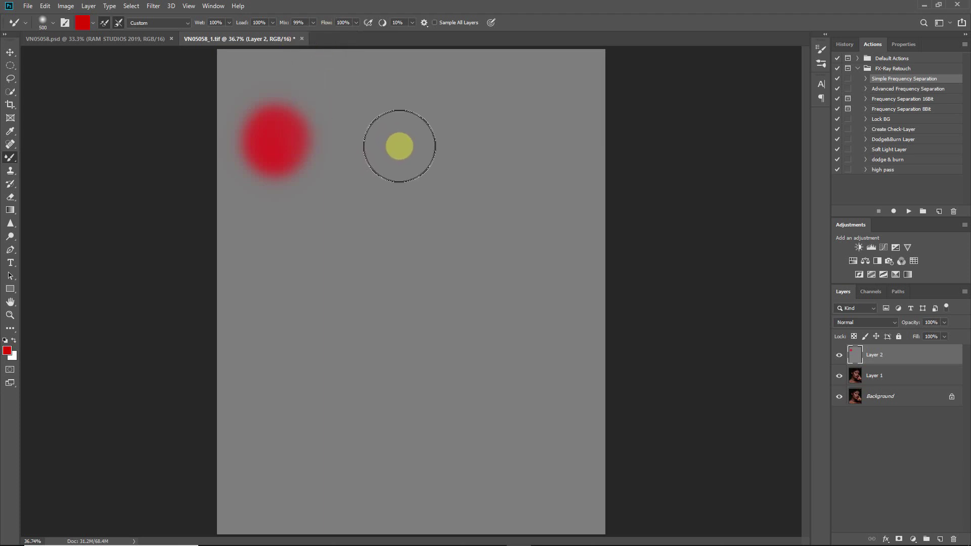
pyautogui.click(372, 133)
pyautogui.moveTo(372, 132)
pyautogui.mouseDown()
pyautogui.moveTo(380, 152)
pyautogui.moveTo(369, 149)
pyautogui.moveTo(377, 154)
pyautogui.moveTo(369, 144)
pyautogui.moveTo(391, 142)
pyautogui.mouseUp()
# Paint two more test spots below the red one, the first at 50% mix and another beside it at 90% mix
pyautogui.moveTo(287, 26); pyautogui.dragTo(262, 29)
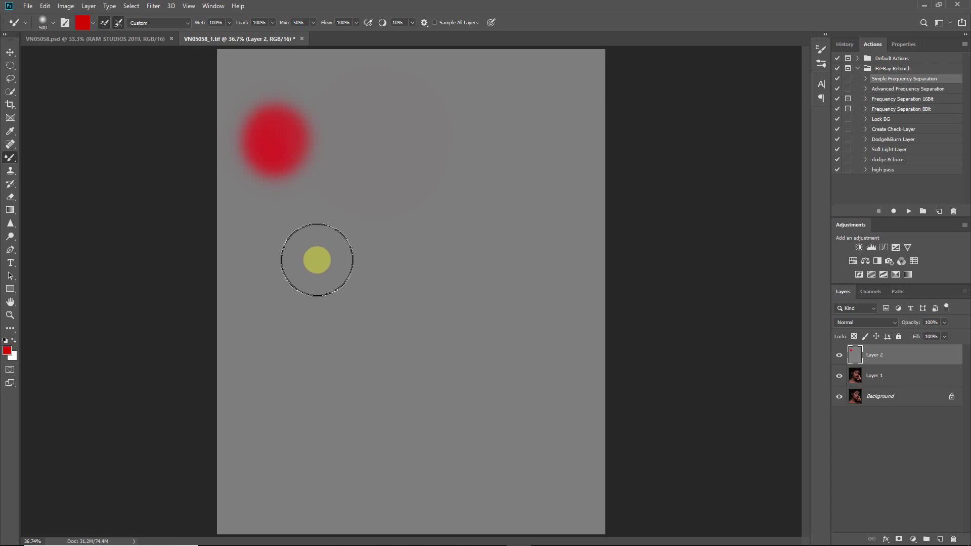
pyautogui.moveTo(278, 263)
pyautogui.mouseDown()
pyautogui.moveTo(288, 263)
pyautogui.moveTo(271, 260)
pyautogui.mouseUp()
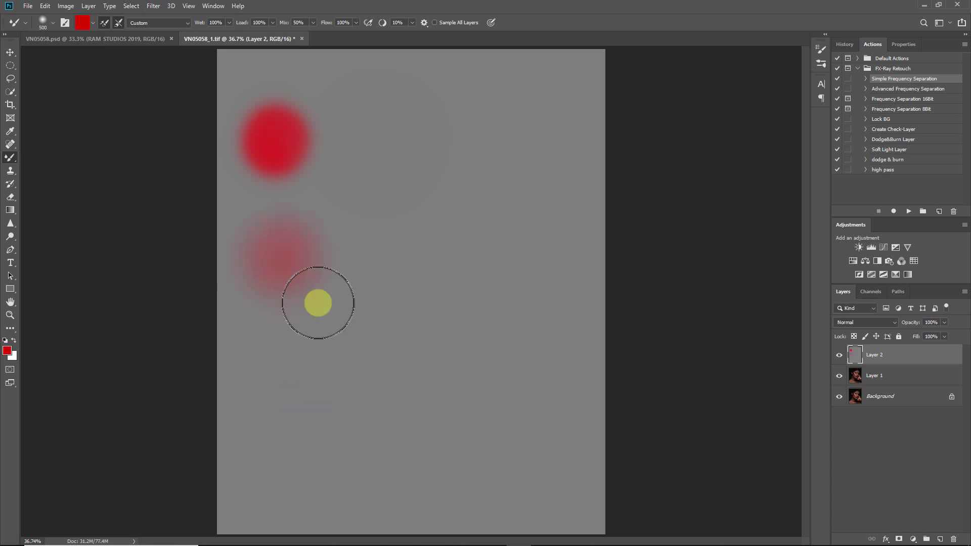
pyautogui.click(296, 23)
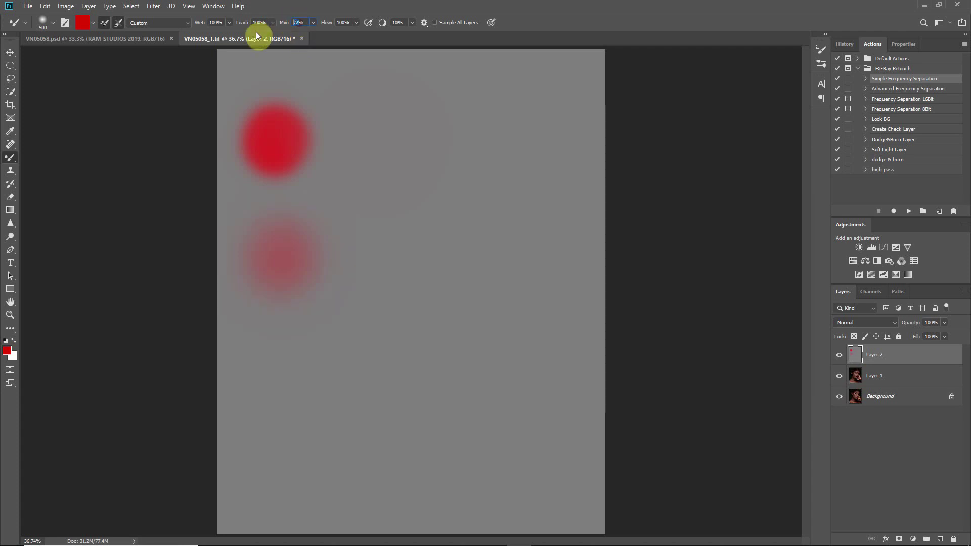
pyautogui.write('90')
pyautogui.press('Return')
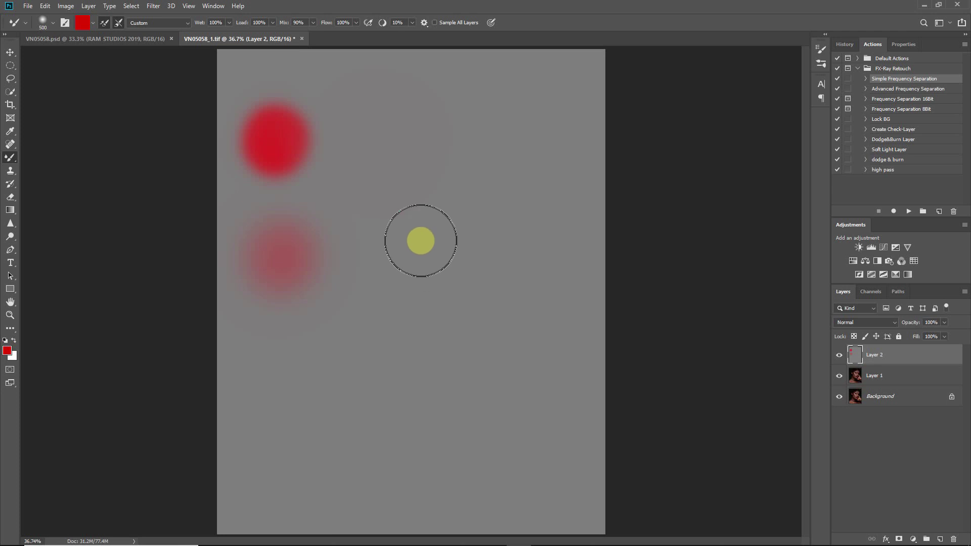
pyautogui.click(423, 243)
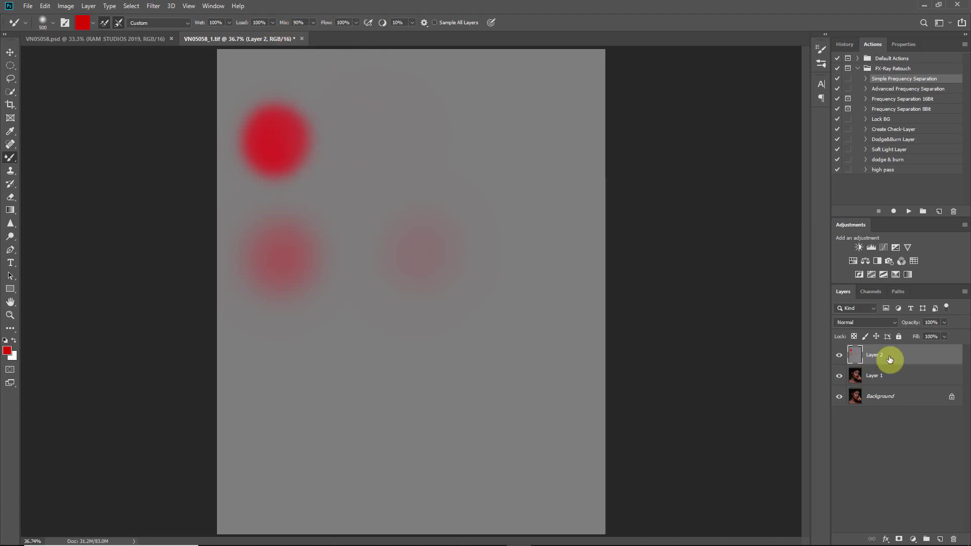
# Delete the gray test layer
pyautogui.press('Delete')
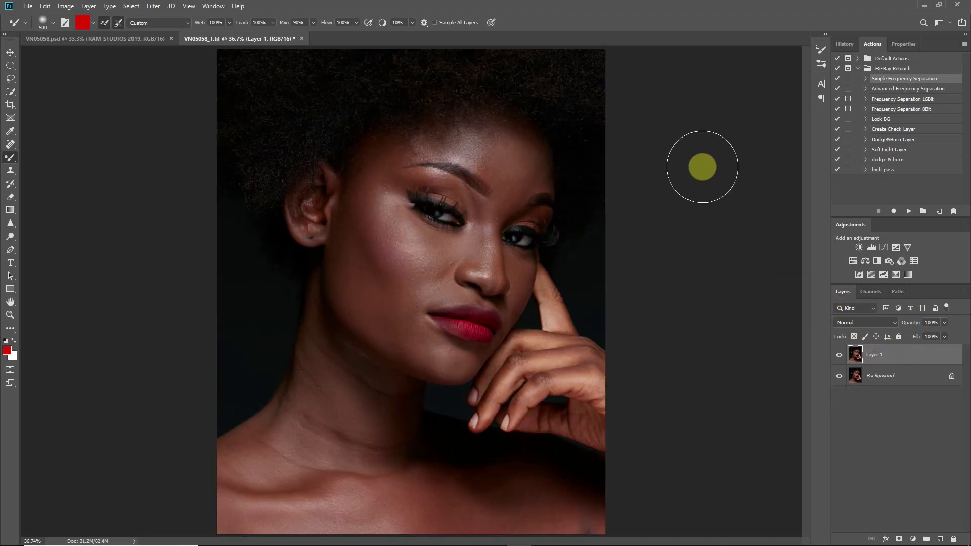
# Set the Mixer Brush wet, load and flow to 30% and its mix to 87%
pyautogui.hotkey('ctrl', '+')
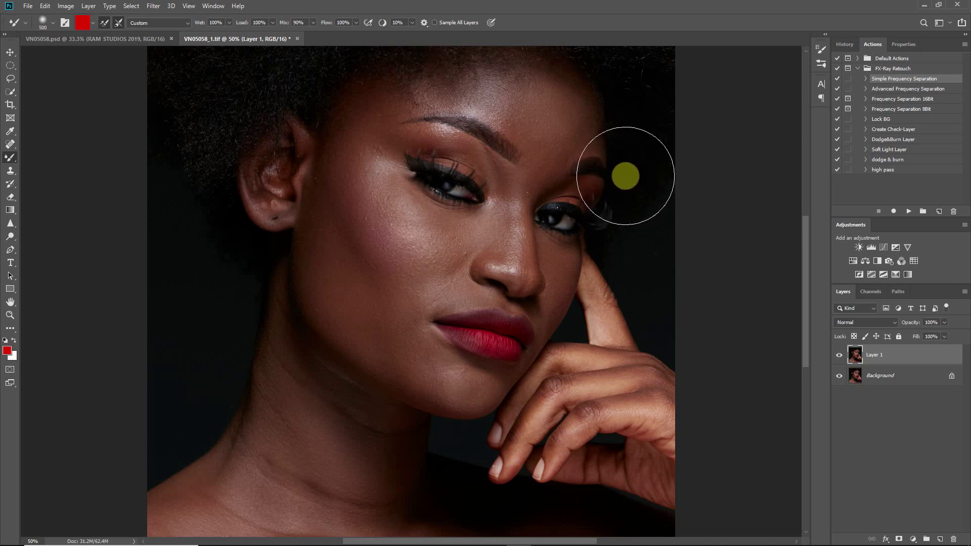
pyautogui.moveTo(219, 22); pyautogui.dragTo(163, 39)
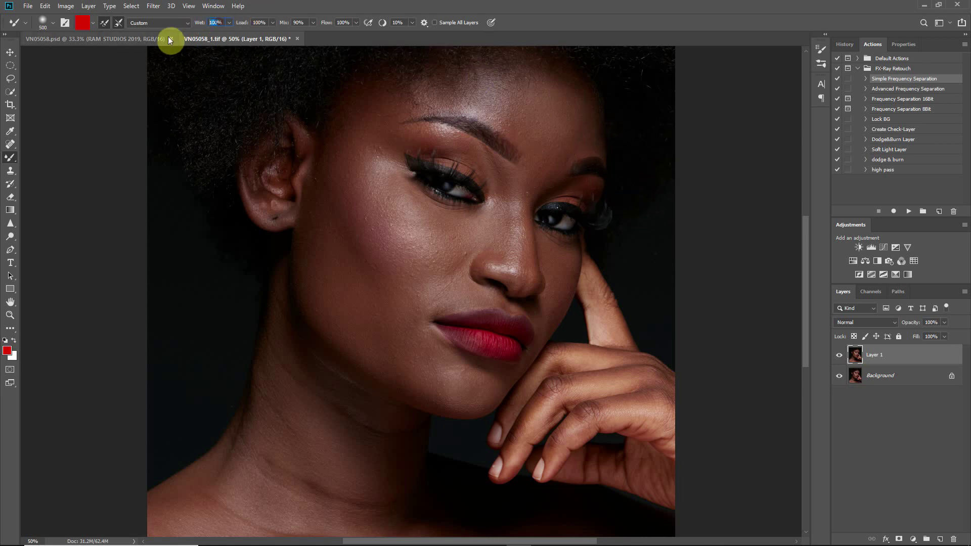
pyautogui.write('2')
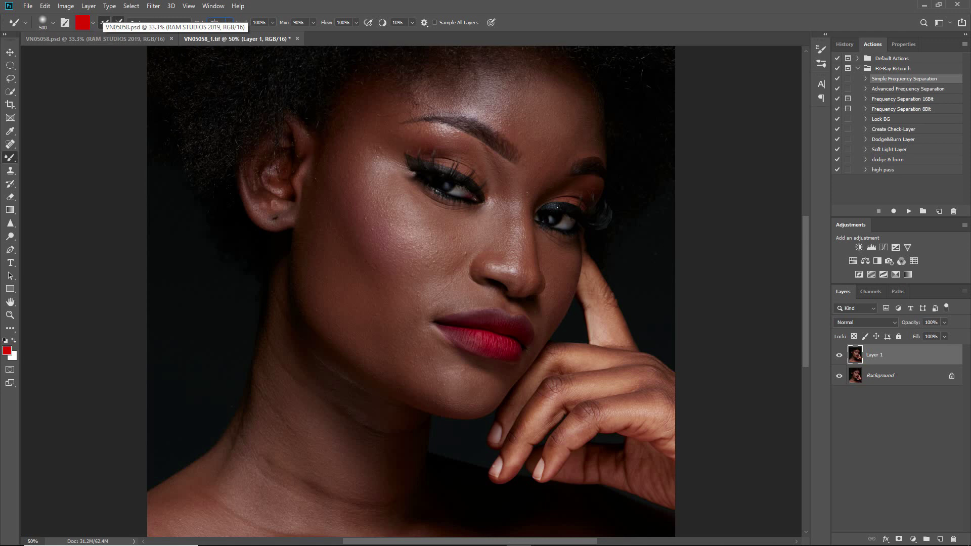
pyautogui.press('Return')
pyautogui.moveTo(261, 22); pyautogui.dragTo(219, 36)
pyautogui.write('30')
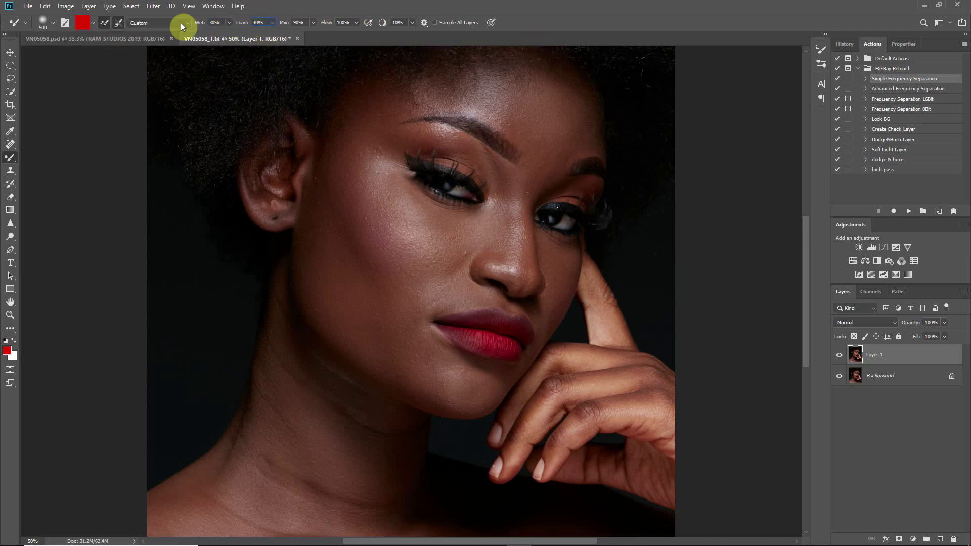
pyautogui.click(344, 22)
pyautogui.write('30')
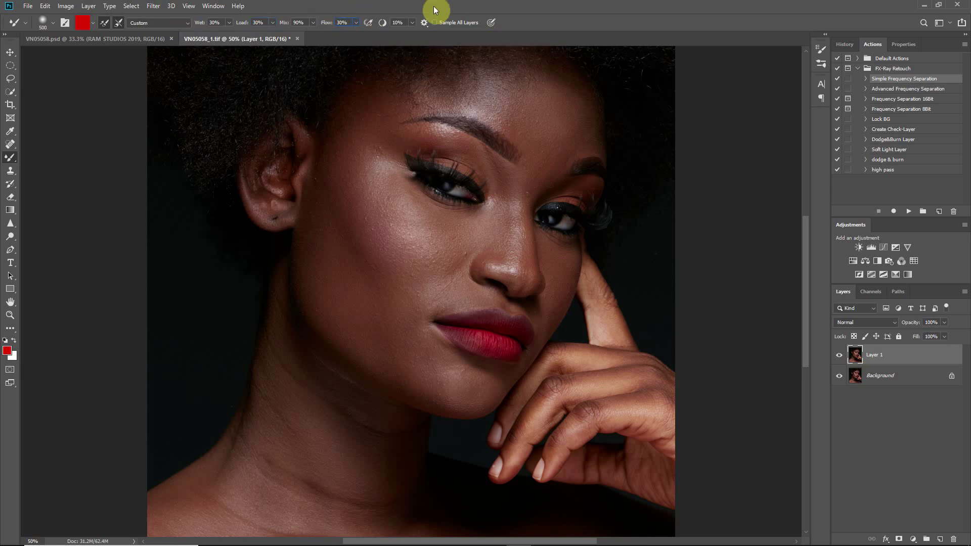
pyautogui.click(298, 22)
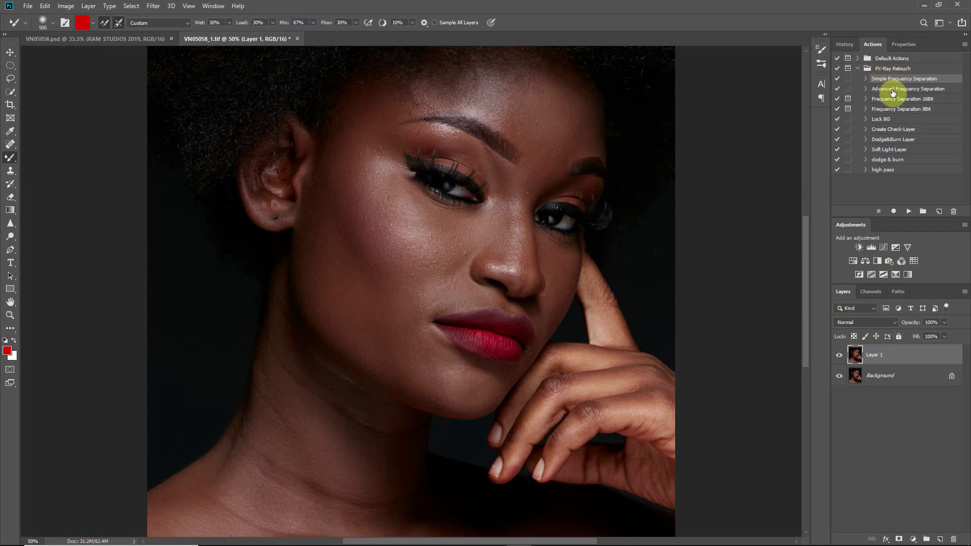
# Run the Frequency Separation 16Bit action on Layer 1 with a Gaussian Blur radius of 8 pixels
pyautogui.click(908, 211)
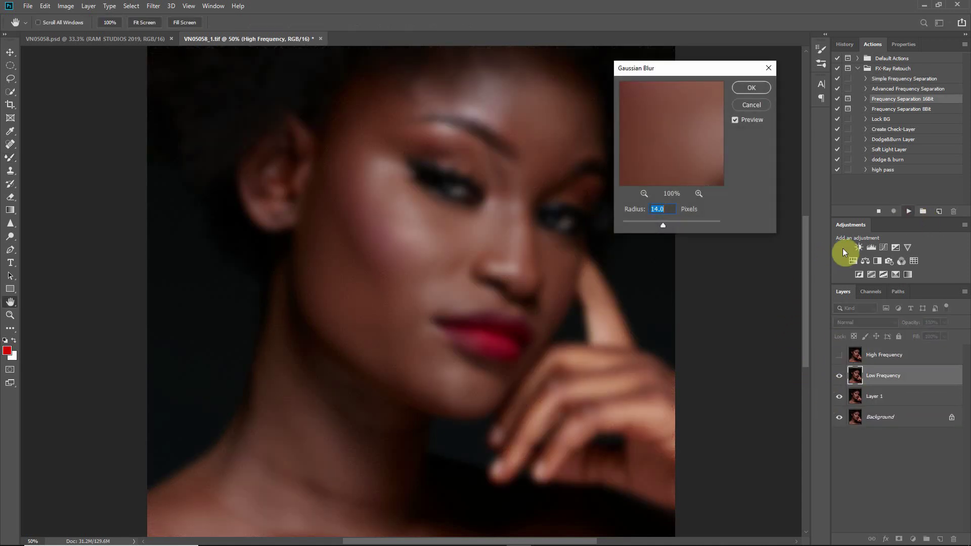
pyautogui.write('8')
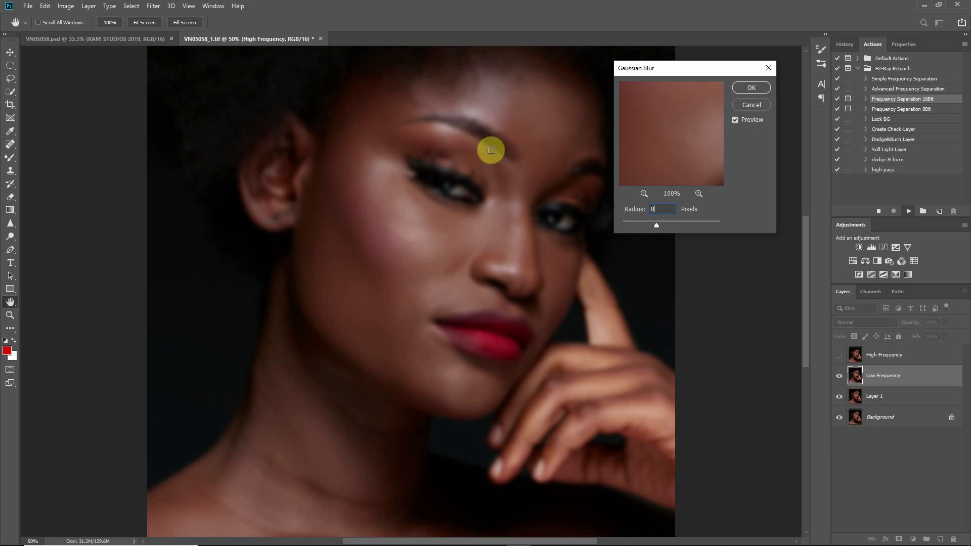
pyautogui.click(747, 88)
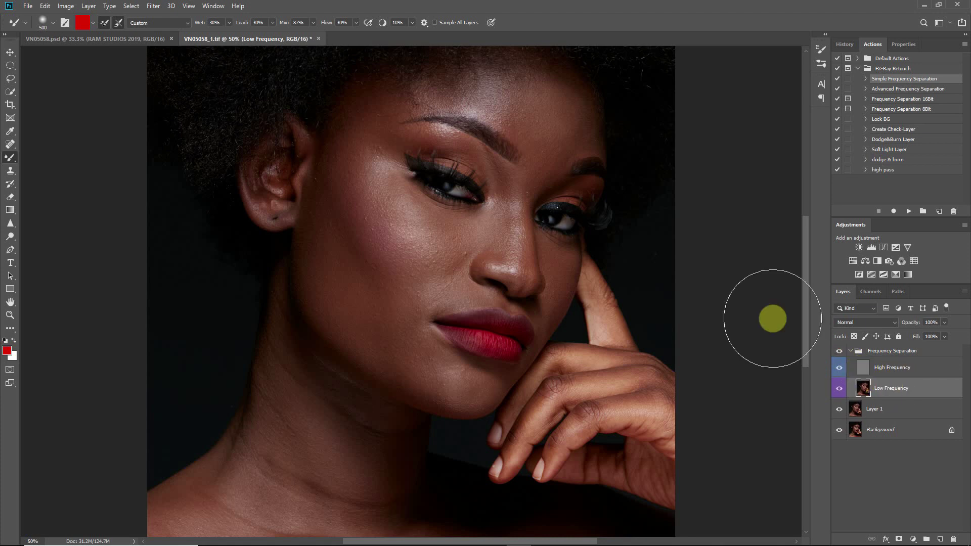
# Set the Mixer Brush color to black (000000), trying a dark brown sampled from the eyebrow in between
pyautogui.click(83, 24)
pyautogui.moveTo(724, 286)
pyautogui.mouseDown()
pyautogui.moveTo(660, 328)
pyautogui.moveTo(634, 390)
pyautogui.mouseUp()
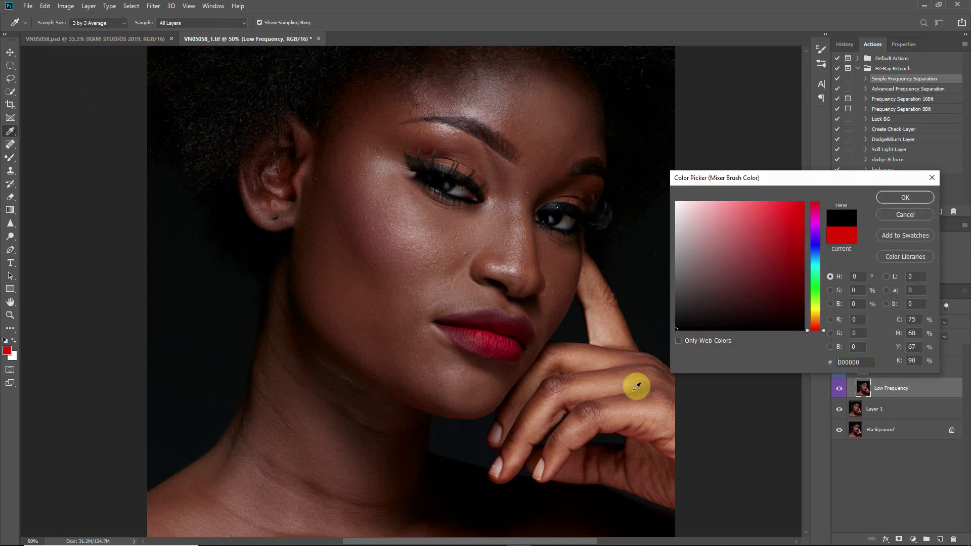
pyautogui.click(903, 197)
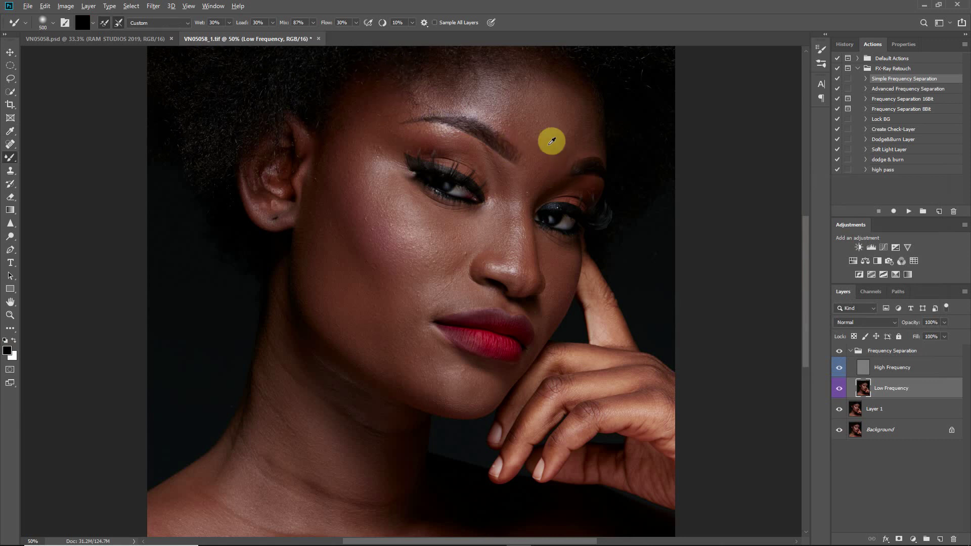
pyautogui.moveTo(490, 130); pyautogui.dragTo(490, 131)
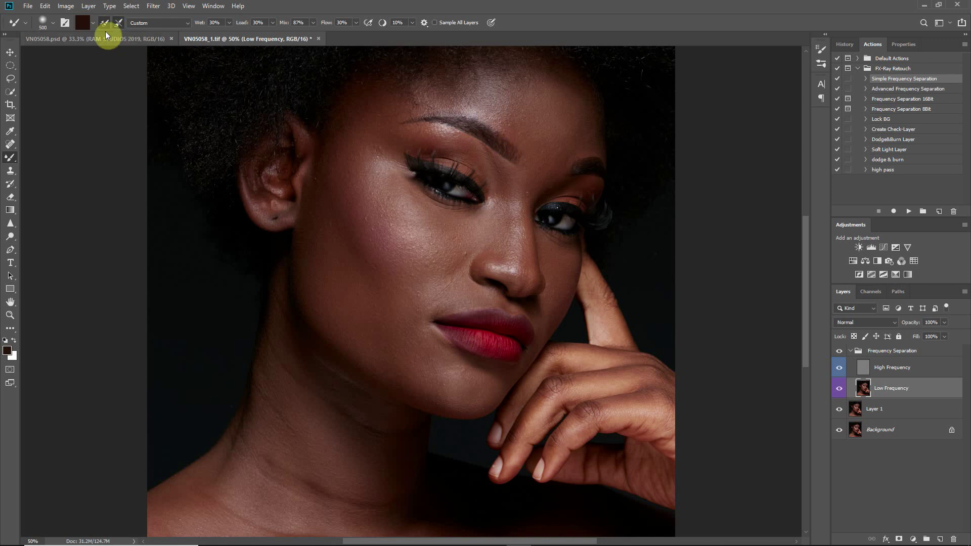
pyautogui.click(84, 25)
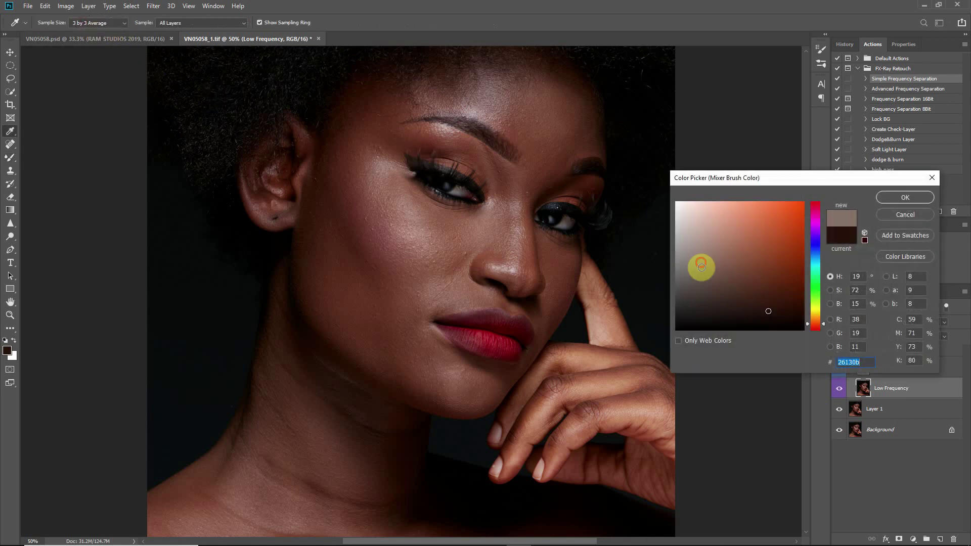
pyautogui.click(904, 198)
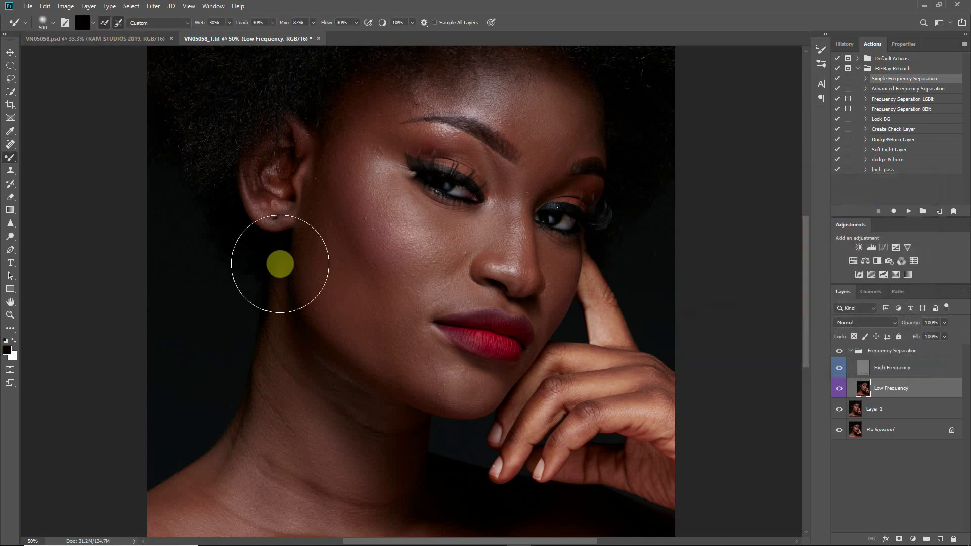
pyautogui.keyDown('alt'); pyautogui.click(481, 315); pyautogui.keyUp('alt')
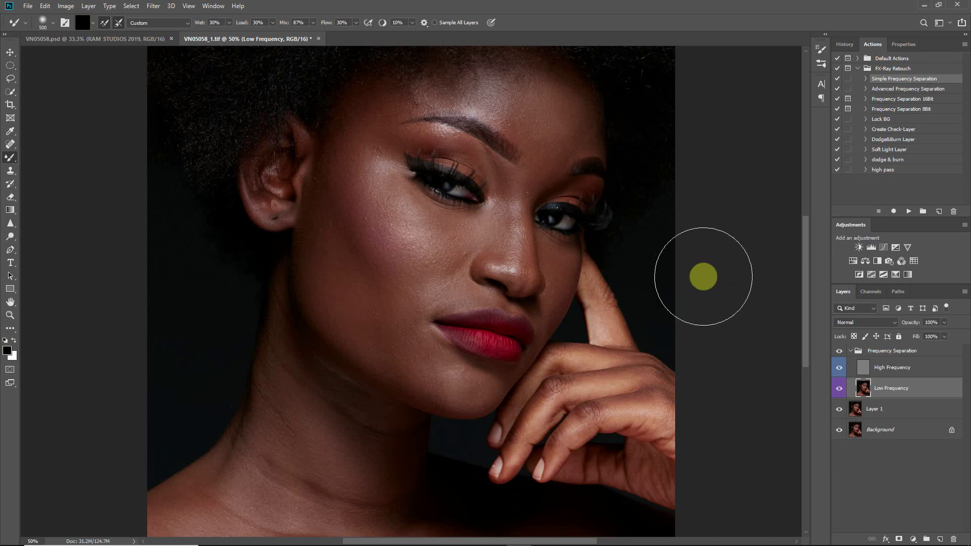
# Paint black into the sparse inner end of the ear-side eyebrow on the Low Frequency layer with a 10 to 15 px brush
pyautogui.hotkey('ctrl', '+')
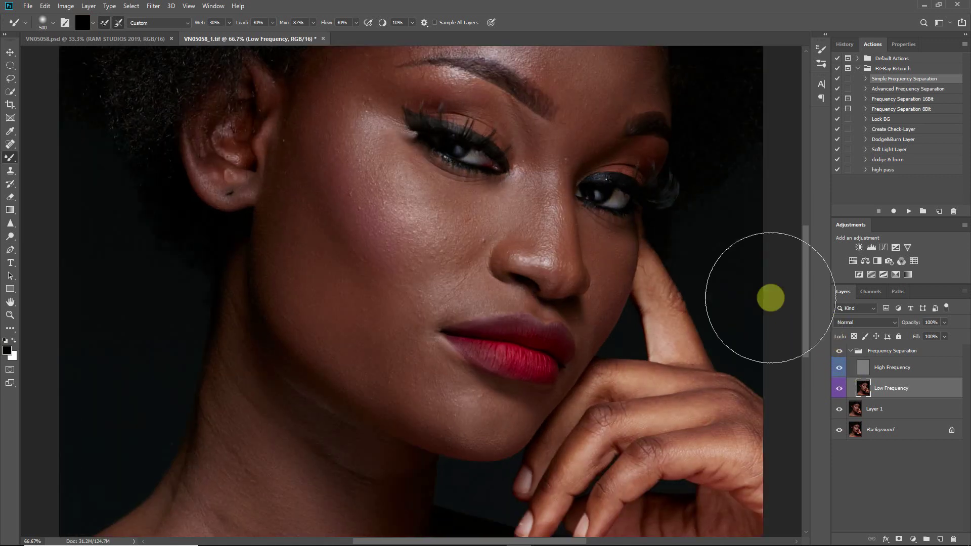
pyautogui.moveTo(444, 184); pyautogui.dragTo(359, 332)
pyautogui.press('[')
pyautogui.press('[')
pyautogui.press('[')
pyautogui.press('[')
pyautogui.press('[')
pyautogui.press('[')
pyautogui.press('[')
pyautogui.press('[')
pyautogui.press('[')
pyautogui.press('[')
pyautogui.press('[')
pyautogui.press('[')
pyautogui.press('[')
pyautogui.press('[')
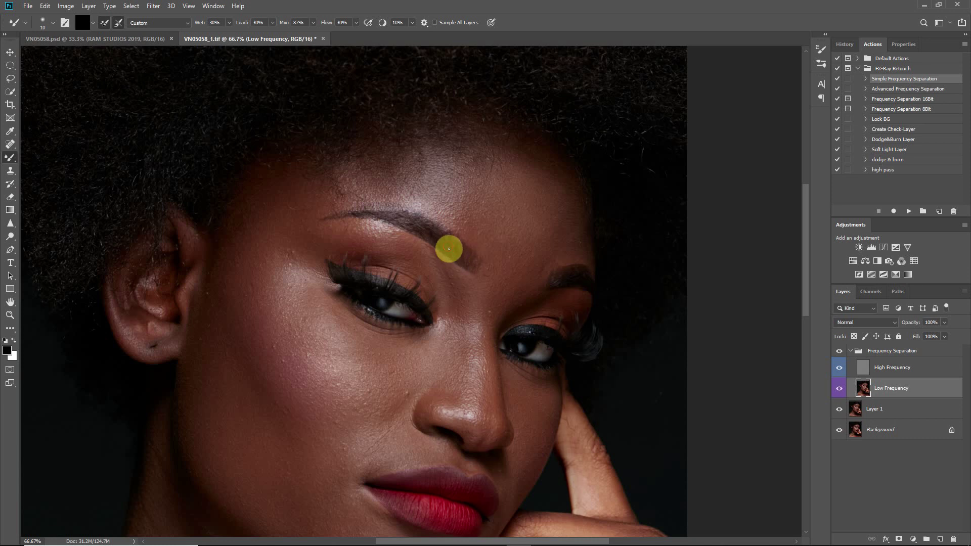
pyautogui.press(']')
pyautogui.click(840, 352)
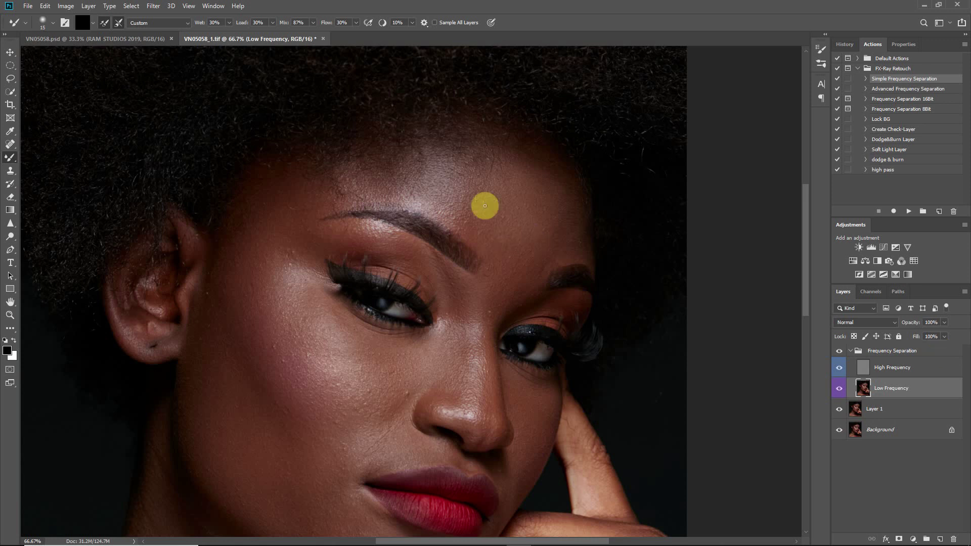
# Fill in the upper edge of the ear-side eyebrow between its inner end and arch with a finer black brush
pyautogui.moveTo(480, 243)
pyautogui.mouseDown()
pyautogui.moveTo(468, 262)
pyautogui.moveTo(465, 242)
pyautogui.moveTo(442, 228)
pyautogui.mouseUp()
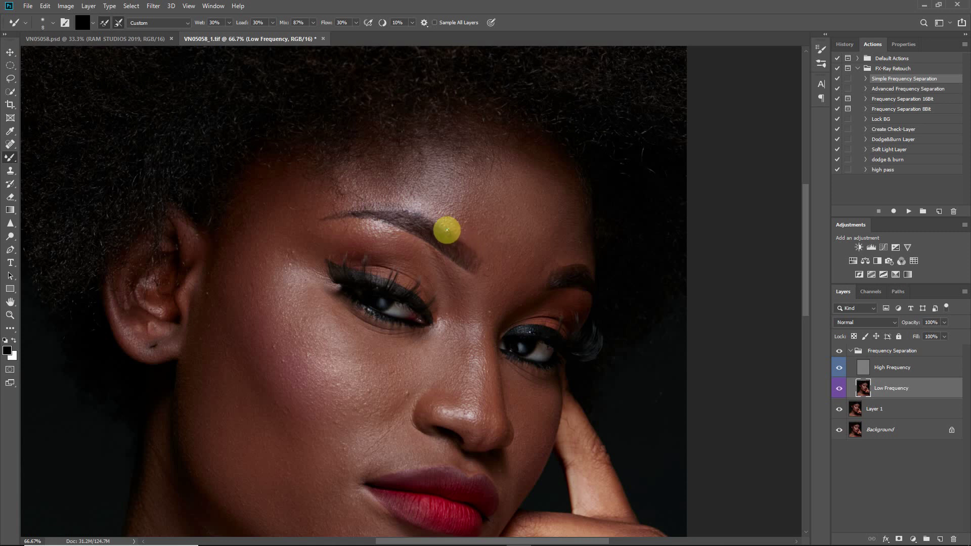
pyautogui.moveTo(445, 232)
pyautogui.mouseDown()
pyautogui.moveTo(420, 215)
pyautogui.moveTo(446, 232)
pyautogui.mouseUp()
pyautogui.press('[')
pyautogui.moveTo(417, 215)
pyautogui.mouseDown()
pyautogui.moveTo(407, 216)
pyautogui.moveTo(418, 211)
pyautogui.moveTo(457, 242)
pyautogui.moveTo(445, 232)
pyautogui.mouseUp()
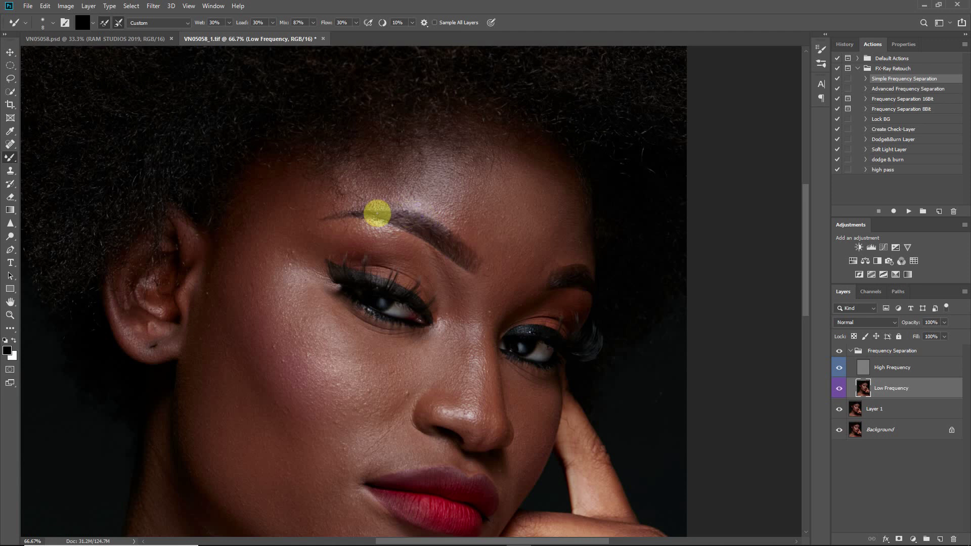
# Fill the tail, arch and body of the ear-side eyebrow with black, enlarging the brush to 15 px for the body
pyautogui.moveTo(338, 214)
pyautogui.mouseDown()
pyautogui.moveTo(362, 216)
pyautogui.moveTo(339, 217)
pyautogui.mouseUp()
pyautogui.press('[')
pyautogui.press('[')
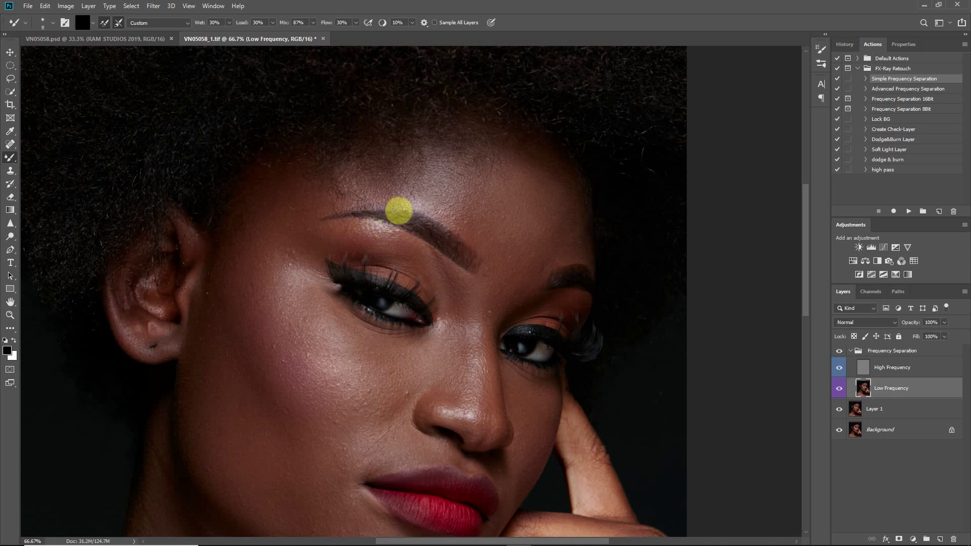
pyautogui.moveTo(377, 212)
pyautogui.mouseDown()
pyautogui.moveTo(432, 220)
pyautogui.moveTo(392, 190)
pyautogui.moveTo(379, 213)
pyautogui.moveTo(393, 218)
pyautogui.moveTo(347, 215)
pyautogui.moveTo(397, 223)
pyautogui.moveTo(427, 242)
pyautogui.moveTo(407, 225)
pyautogui.mouseUp()
pyautogui.press(']')
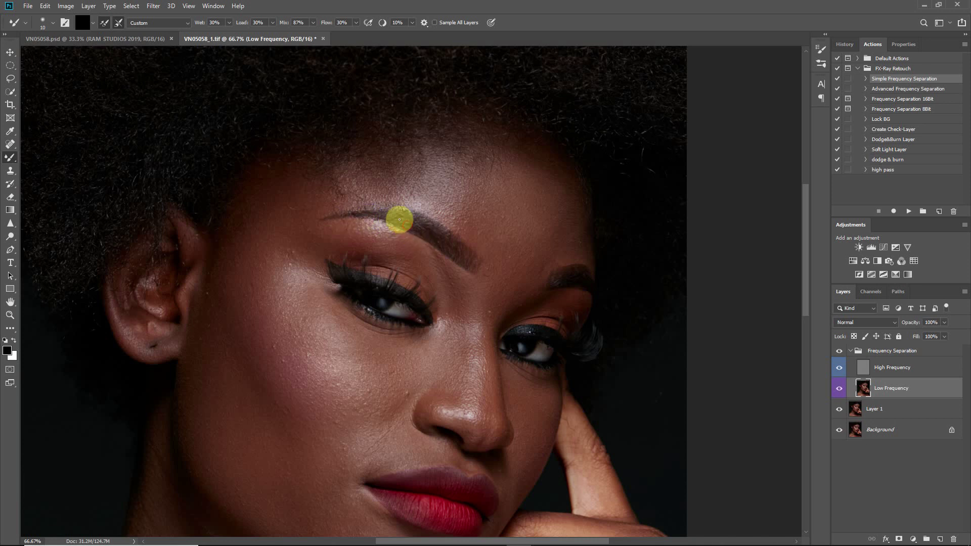
pyautogui.press(']')
pyautogui.moveTo(469, 266); pyautogui.dragTo(440, 232)
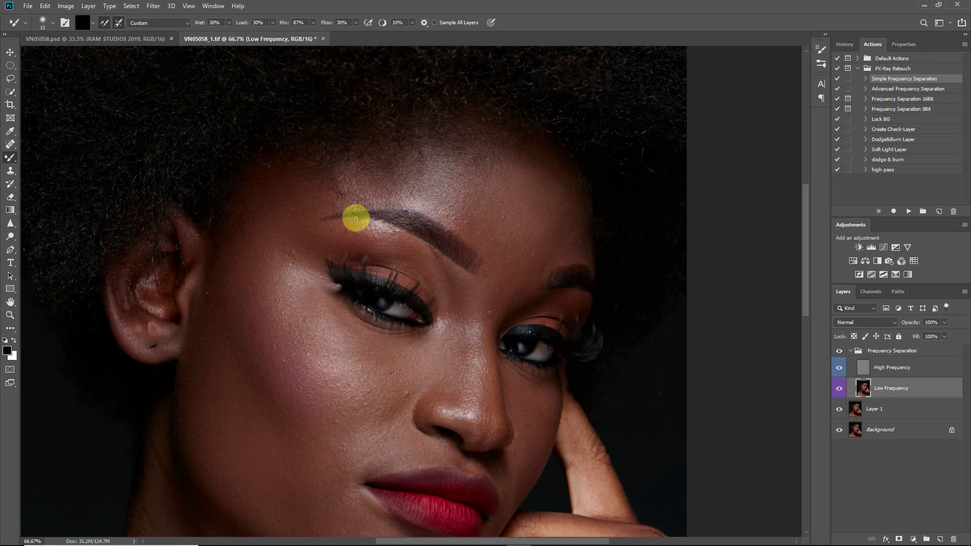
# Compare the portrait with and without the Frequency Separation group to check the eyebrow
pyautogui.click(839, 351)
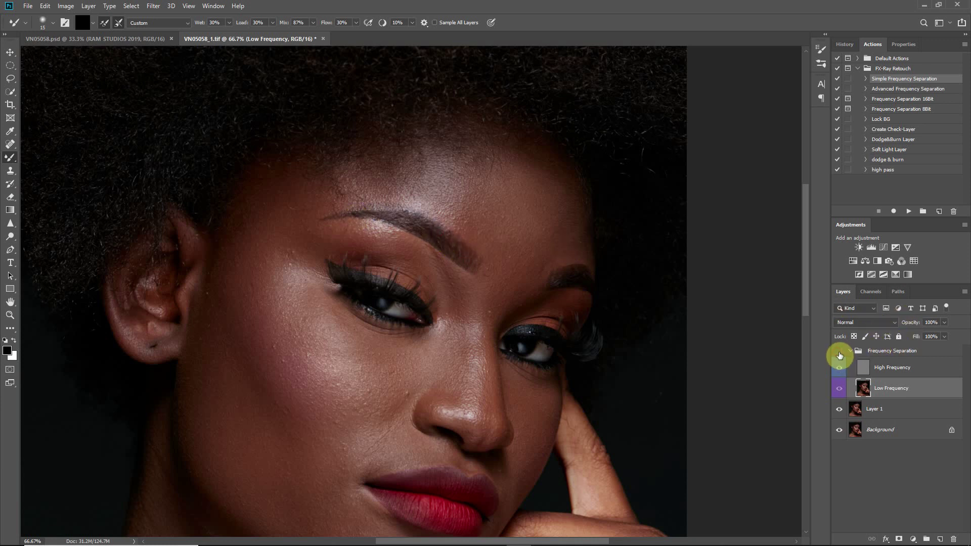
pyautogui.click(841, 353)
pyautogui.click(850, 357)
pyautogui.click(840, 352)
pyautogui.click(840, 353)
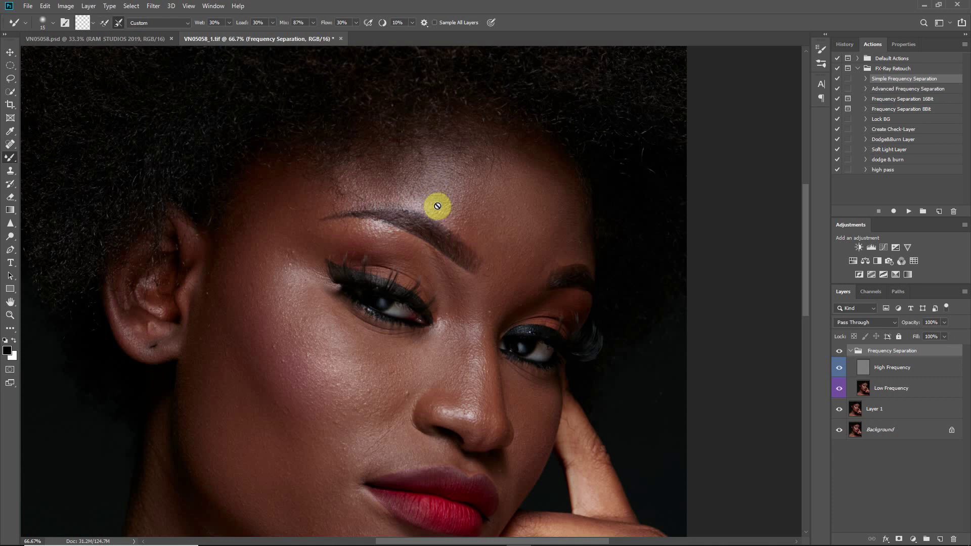
# Blend the skin along the ear-side eyebrow's upper edge and inner end on the Low Frequency layer with an unloaded 20 to 40 px brush
pyautogui.click(865, 387)
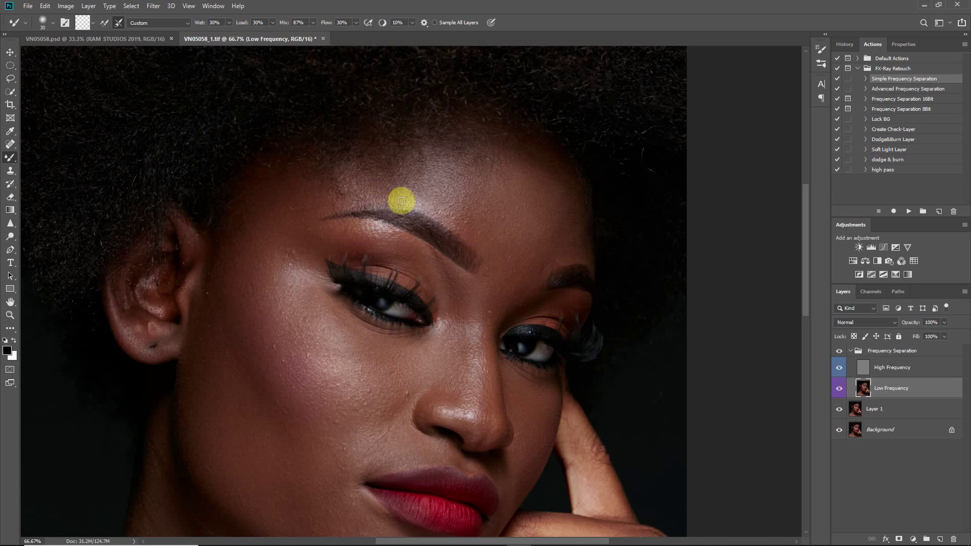
pyautogui.press('[')
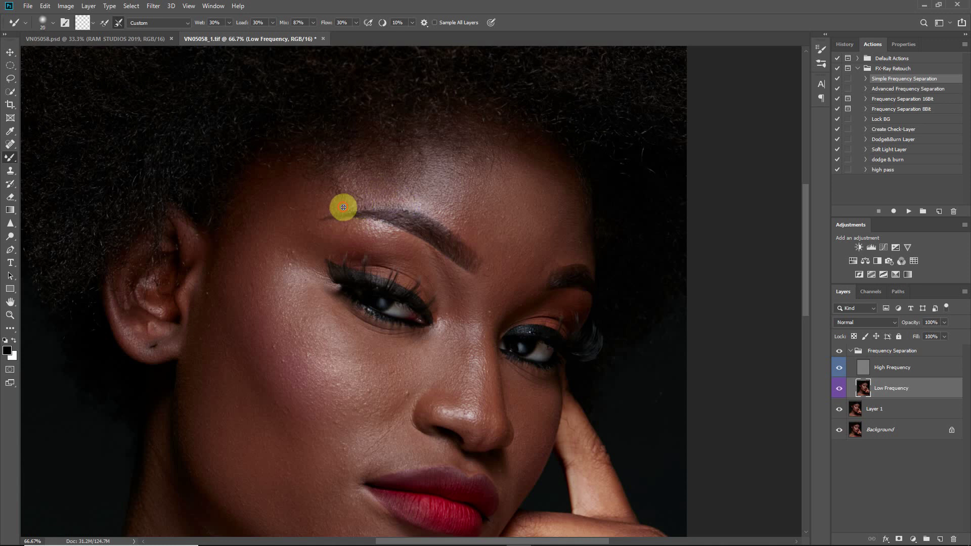
pyautogui.press(']')
pyautogui.press(']')
pyautogui.press('[')
pyautogui.press('[')
pyautogui.press(']')
pyautogui.press(']')
pyautogui.press(']')
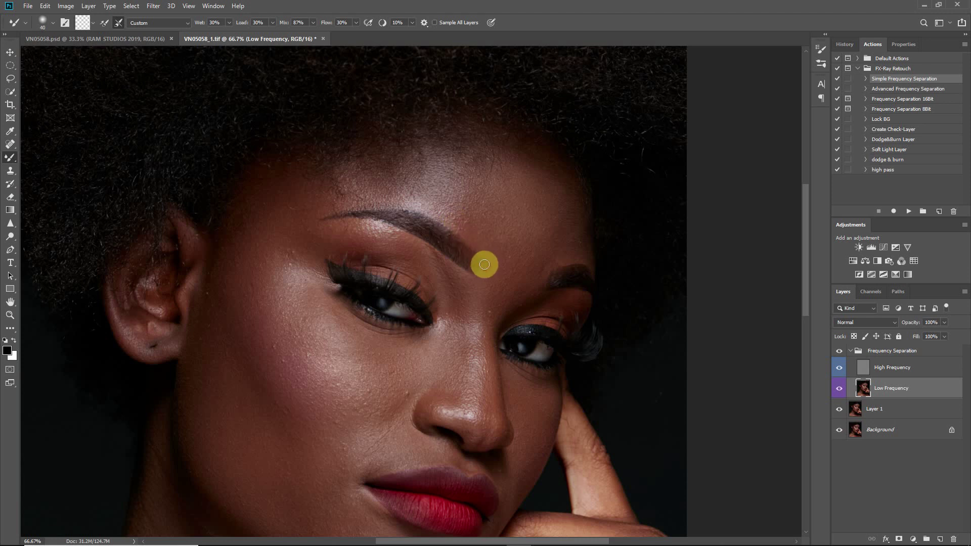
# Soften the skin along the eyebrow's lower edge with a brush up to 50 px, and check the blending without the High Frequency layer
pyautogui.press('[')
pyautogui.press('[')
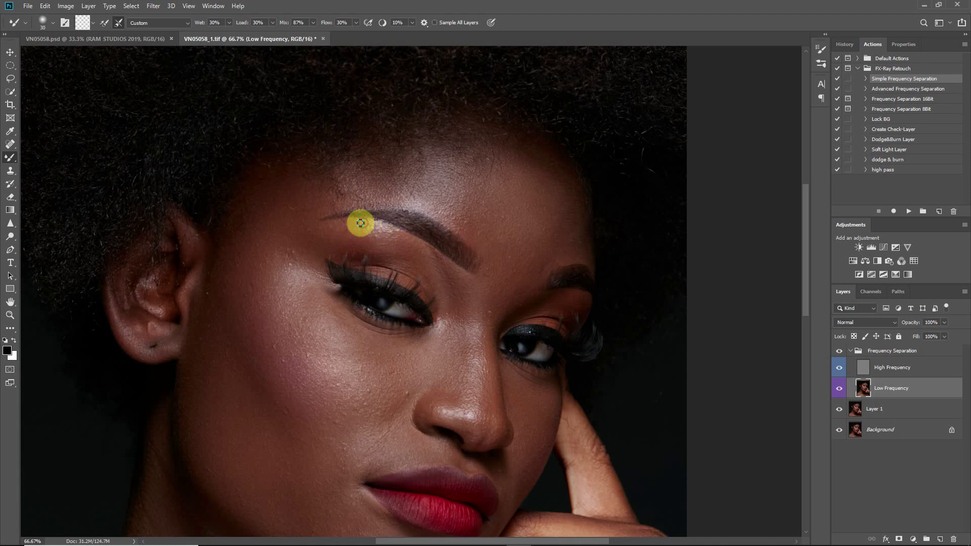
pyautogui.press('[')
pyautogui.press('[')
pyautogui.press(']')
pyautogui.moveTo(362, 219); pyautogui.dragTo(424, 245)
pyautogui.press(']')
pyautogui.press(']')
pyautogui.press(']')
pyautogui.press(']')
pyautogui.press(']')
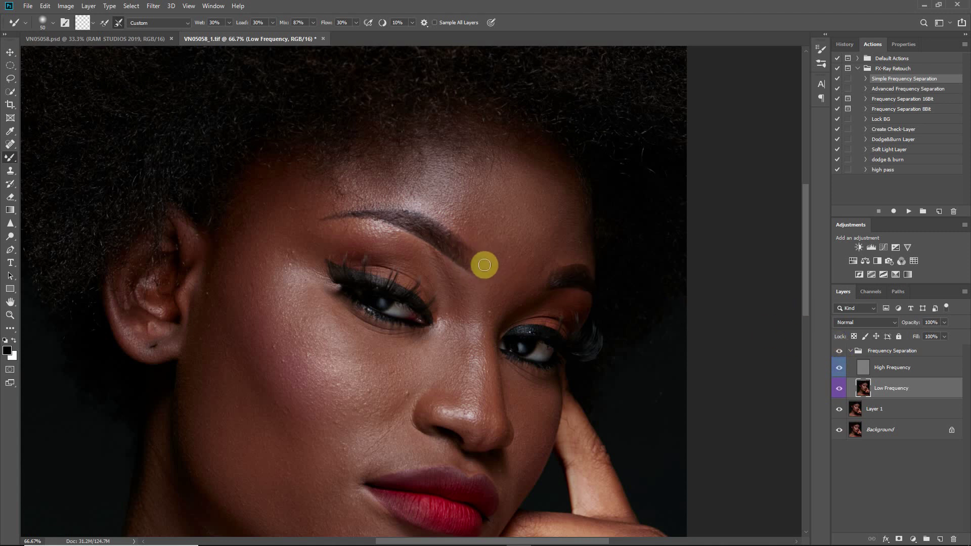
pyautogui.click(840, 370)
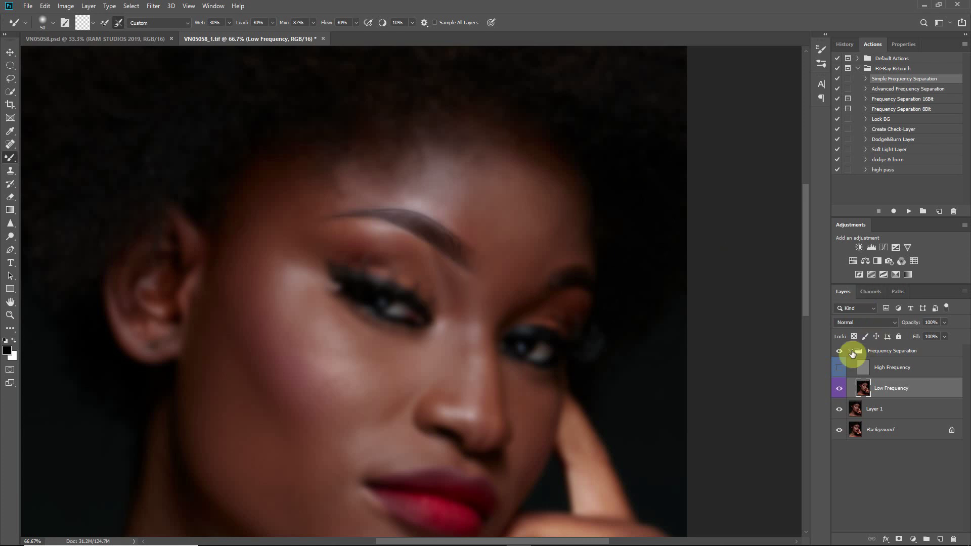
pyautogui.click(840, 368)
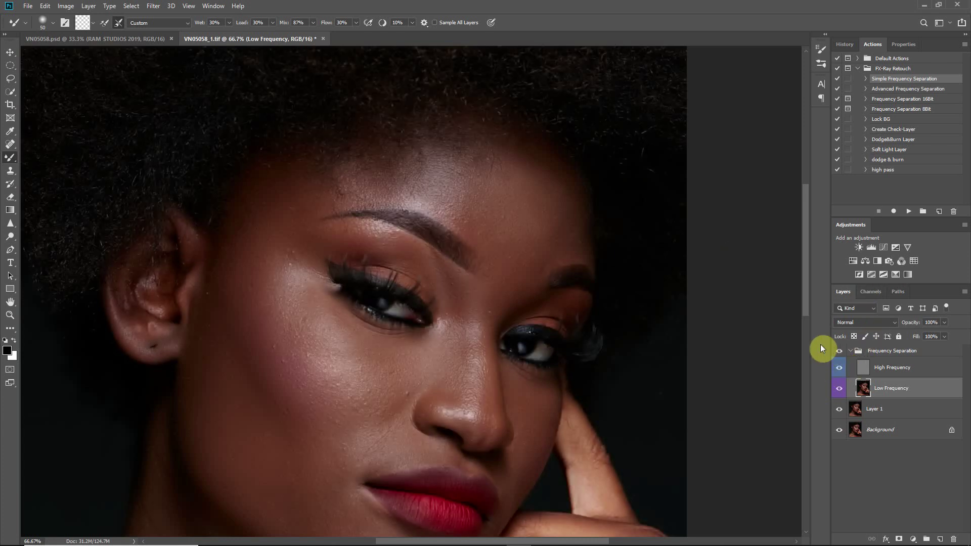
# Smooth the skin around the eyebrow's tail with a 15 to 20 px brush, hiding the High Frequency layer for part of the work
pyautogui.press('[')
pyautogui.press('[')
pyautogui.press('[')
pyautogui.moveTo(348, 220)
pyautogui.mouseDown()
pyautogui.moveTo(327, 223)
pyautogui.moveTo(356, 216)
pyautogui.mouseUp()
pyautogui.click(839, 368)
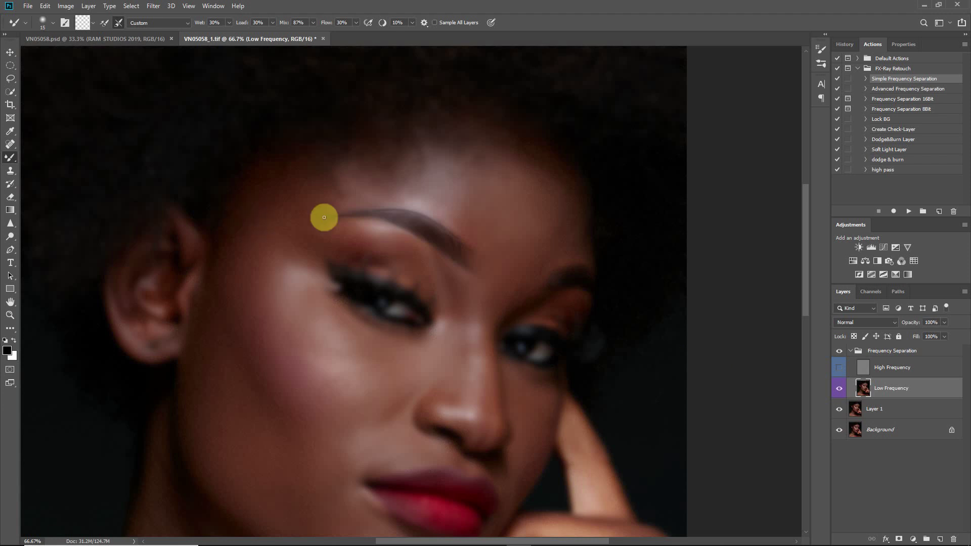
pyautogui.press(']')
pyautogui.moveTo(326, 228)
pyautogui.mouseDown()
pyautogui.moveTo(356, 219)
pyautogui.moveTo(323, 227)
pyautogui.mouseUp()
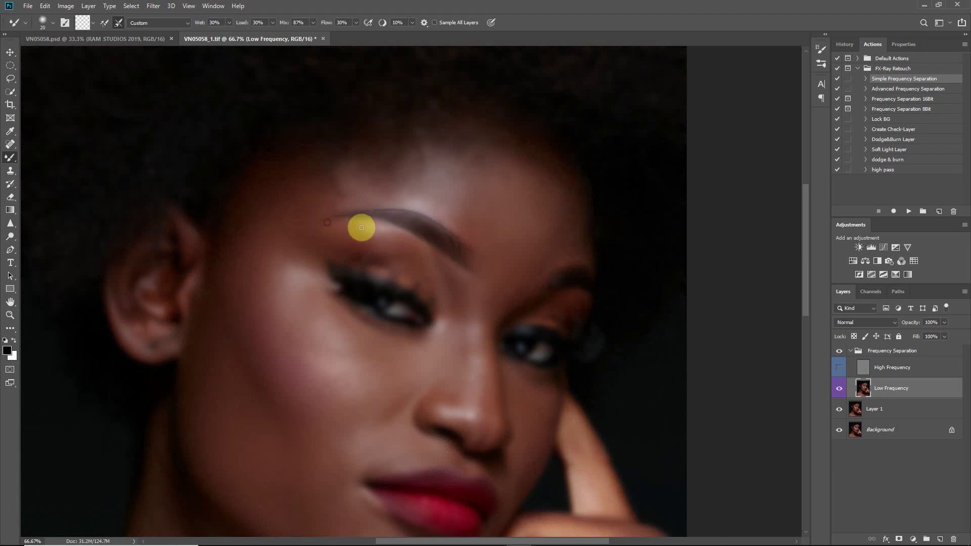
pyautogui.click(839, 368)
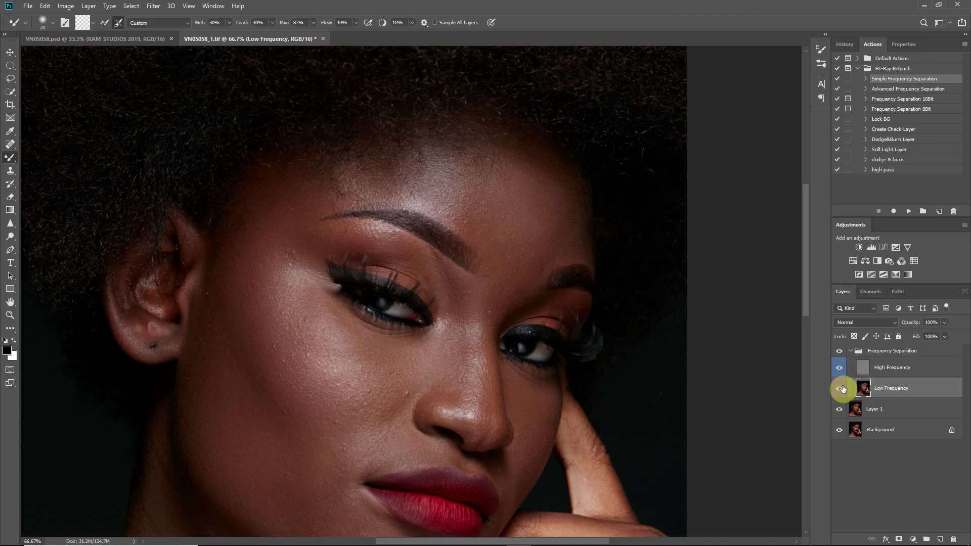
# Blend the inner half and arch of the ear-side eyebrow with the unloaded Mixer Brush on the Low Frequency layer, varying the brush size
pyautogui.click(104, 23)
pyautogui.click(104, 22)
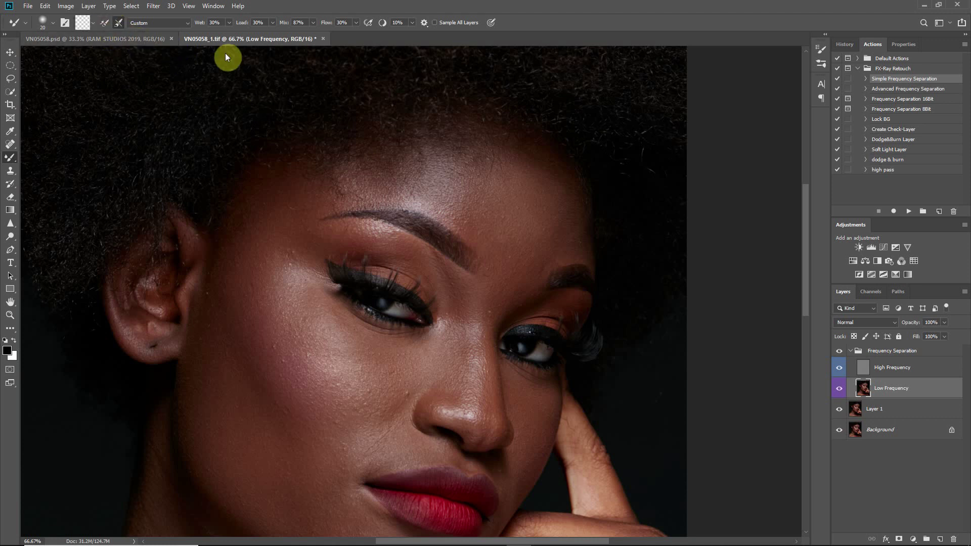
pyautogui.press(']')
pyautogui.press(']')
pyautogui.press(']')
pyautogui.moveTo(432, 233)
pyautogui.mouseDown()
pyautogui.moveTo(420, 230)
pyautogui.moveTo(453, 250)
pyautogui.moveTo(408, 224)
pyautogui.moveTo(465, 260)
pyautogui.moveTo(432, 233)
pyautogui.moveTo(446, 239)
pyautogui.moveTo(466, 258)
pyautogui.moveTo(397, 220)
pyautogui.moveTo(446, 251)
pyautogui.mouseUp()
pyautogui.press('[')
pyautogui.press('[')
pyautogui.press('[')
pyautogui.moveTo(374, 218); pyautogui.dragTo(386, 218)
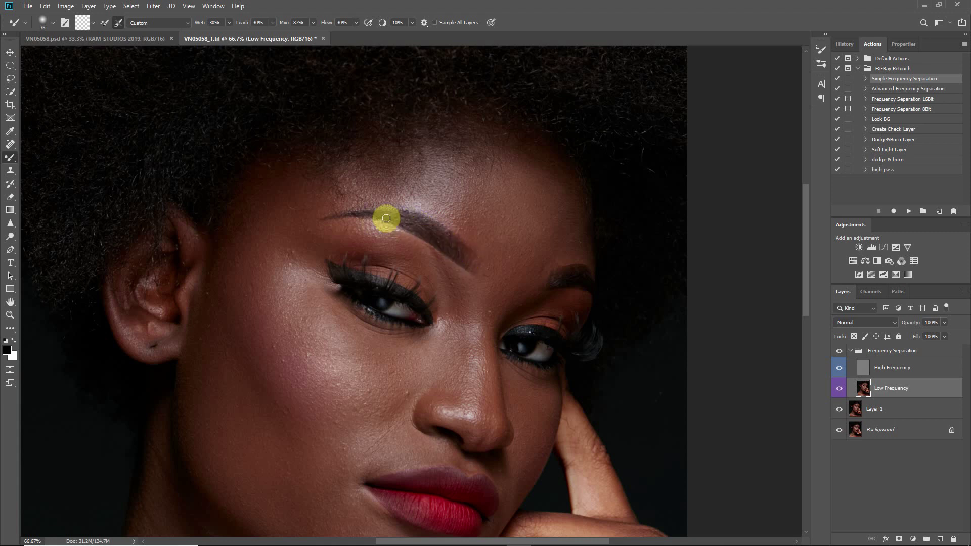
# Refine the eyebrow's tail and inner end with a 20 to 40 px brush, and compare the whole portrait with and without the retouching group
pyautogui.press('[')
pyautogui.press('[')
pyautogui.press('[')
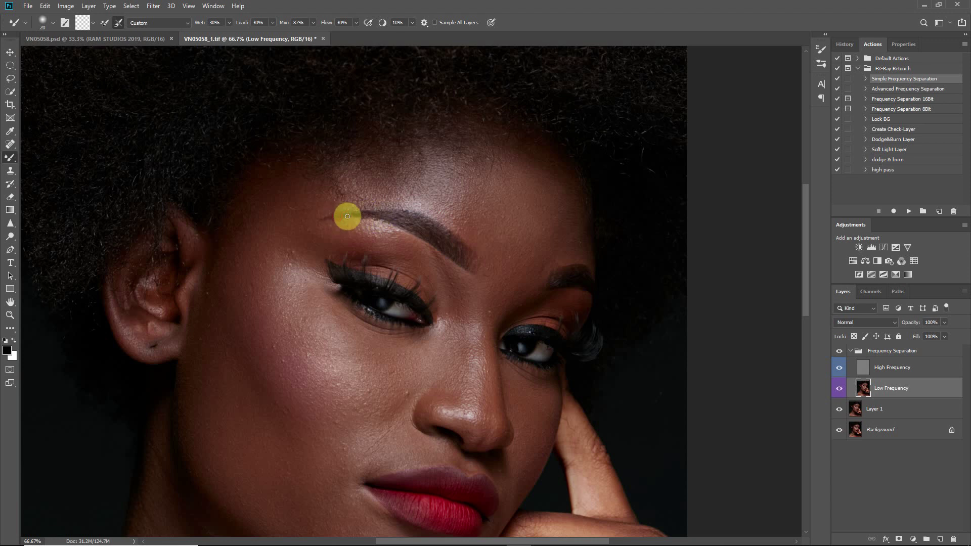
pyautogui.press(']')
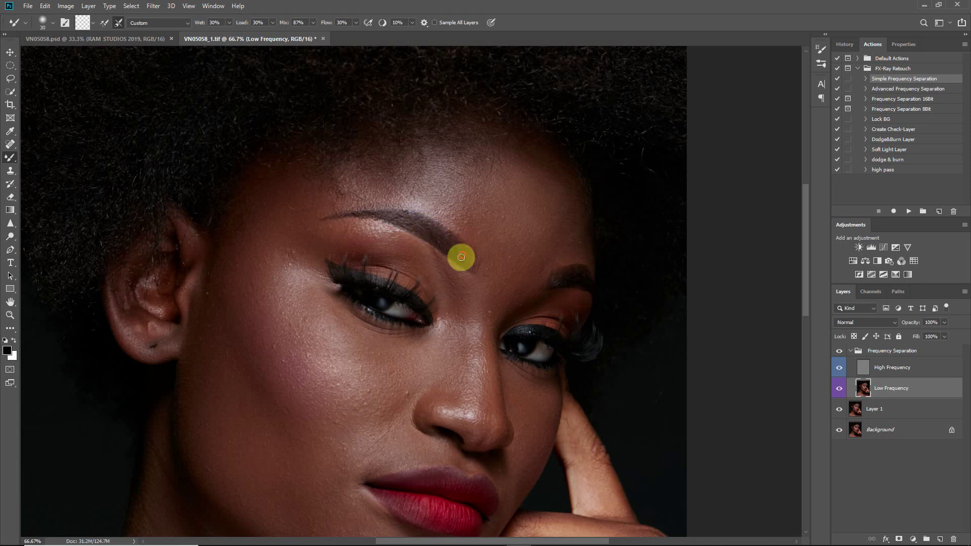
pyautogui.press(']')
pyautogui.click(840, 350)
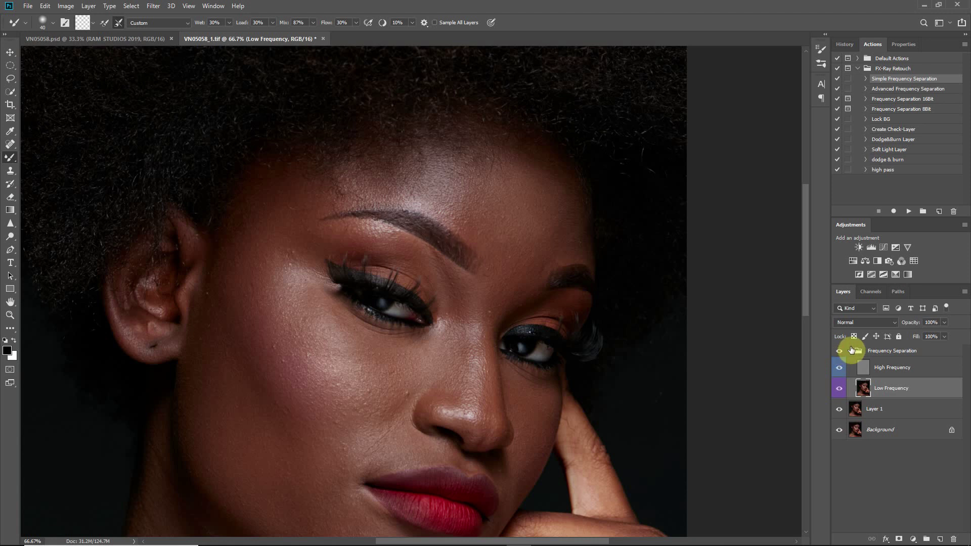
pyautogui.hotkey('ctrl', '-')
pyautogui.hotkey('ctrl', '-')
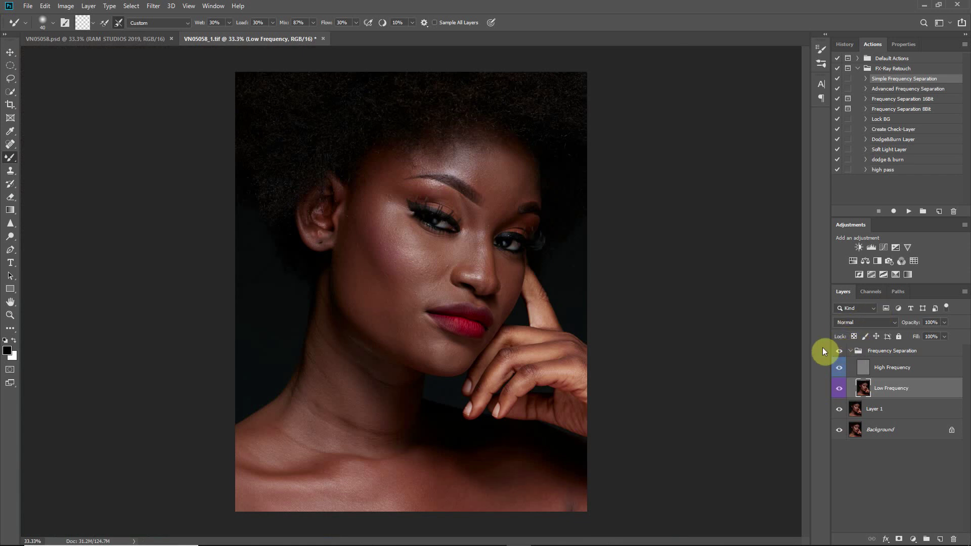
# Set up the Clone Stamp on the High Frequency layer with a 15 px brush sampling only the current layer
pyautogui.hotkey('ctrl', '+')
pyautogui.hotkey('ctrl', '+')
pyautogui.hotkey('ctrl', '+')
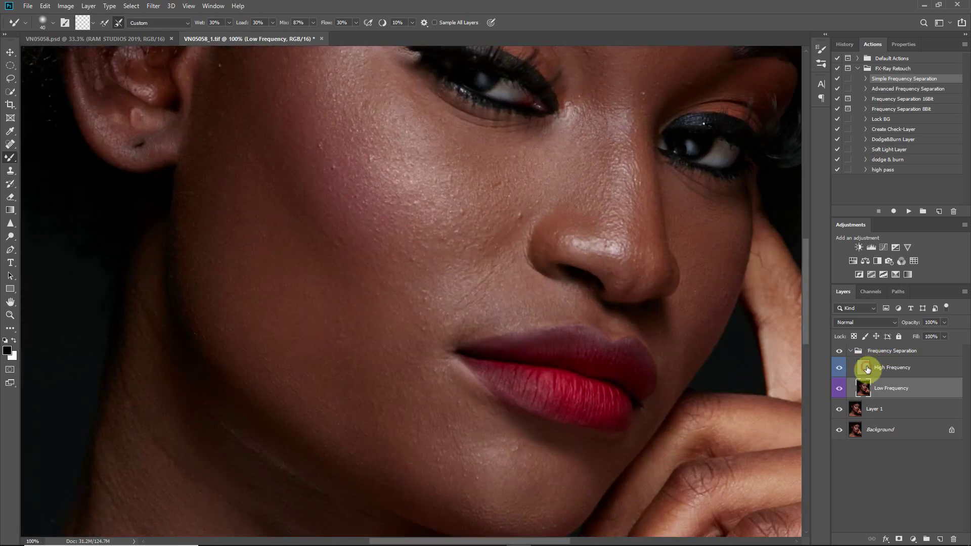
pyautogui.click(865, 371)
pyautogui.moveTo(531, 91)
pyautogui.mouseDown()
pyautogui.moveTo(468, 404)
pyautogui.moveTo(409, 330)
pyautogui.mouseUp()
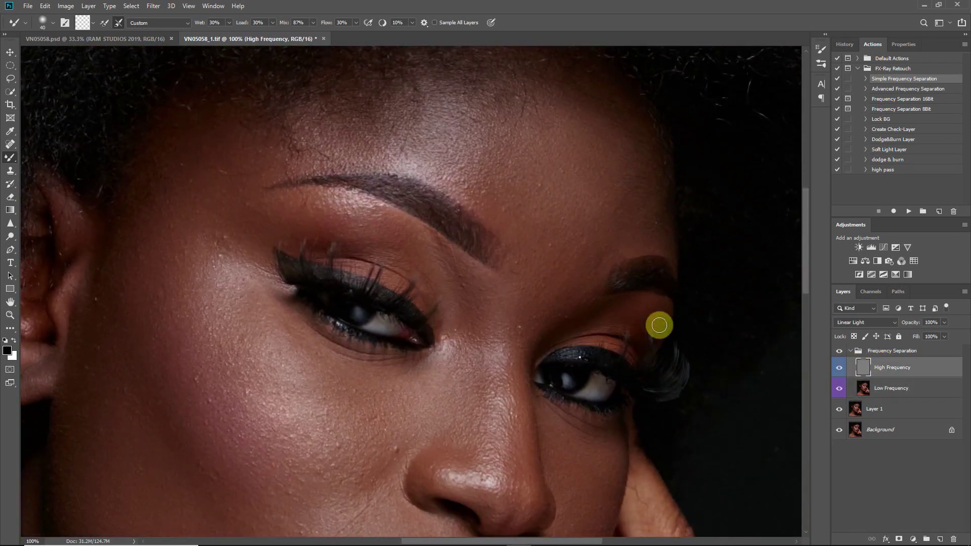
pyautogui.press('[')
pyautogui.press('[')
pyautogui.press('[')
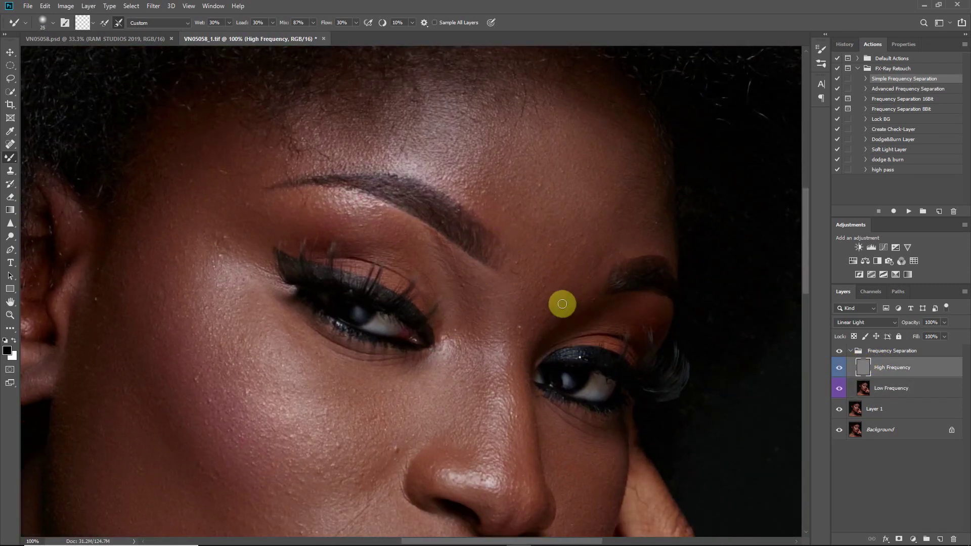
pyautogui.press('s')
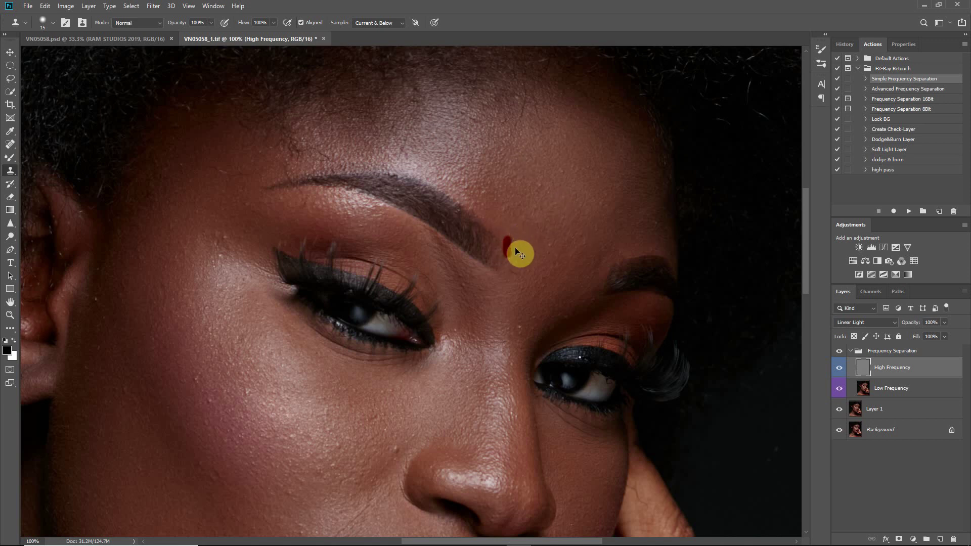
pyautogui.click(379, 23)
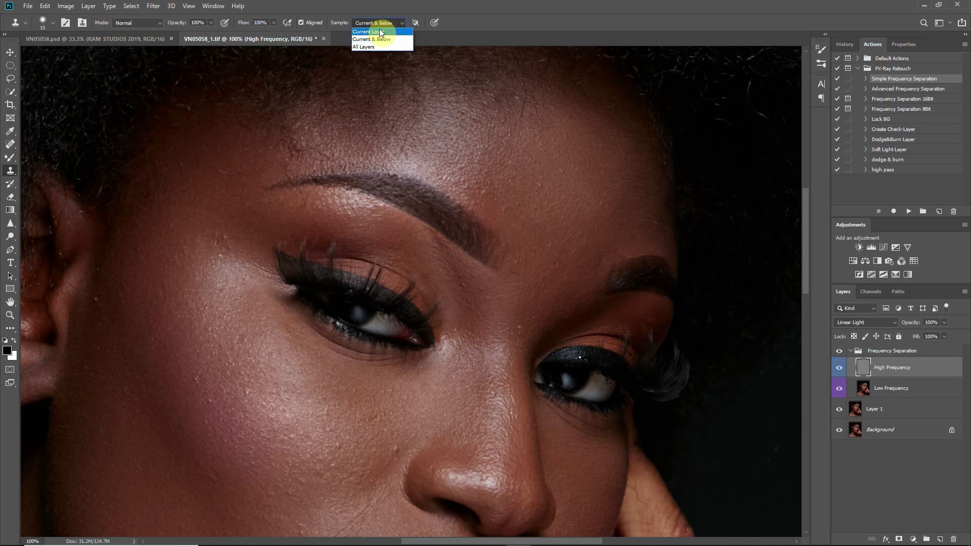
pyautogui.click(383, 31)
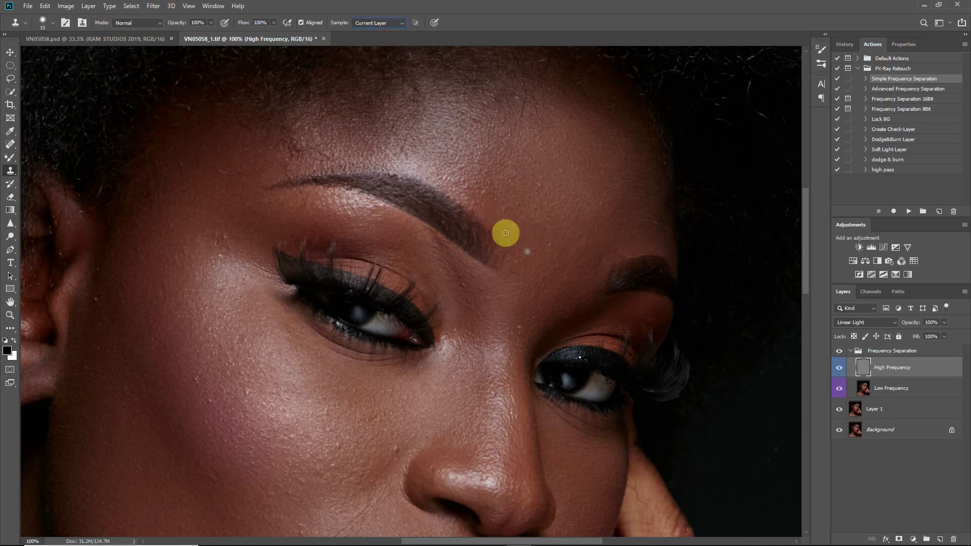
# Clone clean skin texture over the stray texture at the inner end and tail of the ear-side eyebrow
pyautogui.click(515, 255)
pyautogui.click(518, 260)
pyautogui.click(515, 272)
pyautogui.keyDown('alt'); pyautogui.click(509, 259); pyautogui.keyUp('alt')
pyautogui.click(275, 177)
pyautogui.moveTo(291, 174)
pyautogui.mouseDown()
pyautogui.moveTo(268, 179)
pyautogui.moveTo(315, 171)
pyautogui.moveTo(281, 180)
pyautogui.mouseUp()
pyautogui.moveTo(267, 186)
pyautogui.mouseDown()
pyautogui.moveTo(241, 197)
pyautogui.moveTo(258, 185)
pyautogui.mouseUp()
# Clone skin texture along the eyebrow's lower edge from the tail towards the arch, resampling nearby skin
pyautogui.keyDown('alt'); pyautogui.click(302, 193); pyautogui.keyUp('alt')
pyautogui.moveTo(305, 190)
pyautogui.mouseDown()
pyautogui.moveTo(325, 200)
pyautogui.moveTo(322, 193)
pyautogui.moveTo(287, 198)
pyautogui.moveTo(321, 198)
pyautogui.moveTo(294, 210)
pyautogui.moveTo(333, 198)
pyautogui.moveTo(322, 190)
pyautogui.moveTo(342, 191)
pyautogui.mouseUp()
pyautogui.keyDown('alt'); pyautogui.click(322, 194); pyautogui.keyUp('alt')
pyautogui.keyDown('alt'); pyautogui.click(321, 197); pyautogui.keyUp('alt')
pyautogui.keyDown('alt'); pyautogui.click(359, 202); pyautogui.keyUp('alt')
pyautogui.click(369, 205)
pyautogui.moveTo(402, 214); pyautogui.dragTo(409, 220)
pyautogui.click(440, 205)
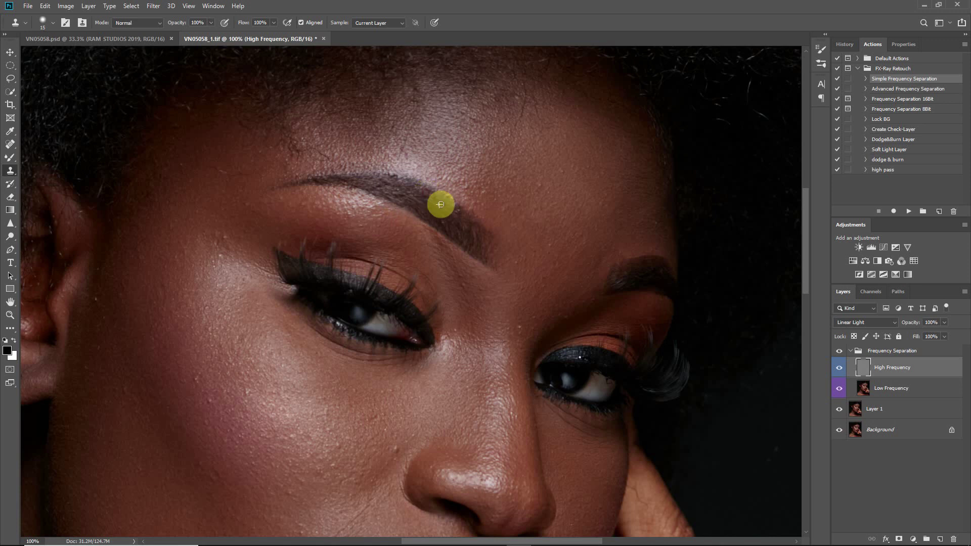
# Clone texture inside the eyebrow and along its upper edge with a smaller brush, and compare the portrait without the High Frequency layer
pyautogui.keyDown('alt'); pyautogui.click(447, 209); pyautogui.keyUp('alt')
pyautogui.moveTo(439, 220); pyautogui.dragTo(451, 231)
pyautogui.click(409, 193)
pyautogui.moveTo(409, 183)
pyautogui.mouseDown()
pyautogui.moveTo(448, 221)
pyautogui.moveTo(434, 199)
pyautogui.moveTo(446, 222)
pyautogui.moveTo(408, 198)
pyautogui.moveTo(440, 202)
pyautogui.moveTo(450, 221)
pyautogui.moveTo(430, 205)
pyautogui.mouseUp()
pyautogui.click(408, 197)
pyautogui.click(294, 184)
pyautogui.moveTo(329, 180); pyautogui.dragTo(405, 187)
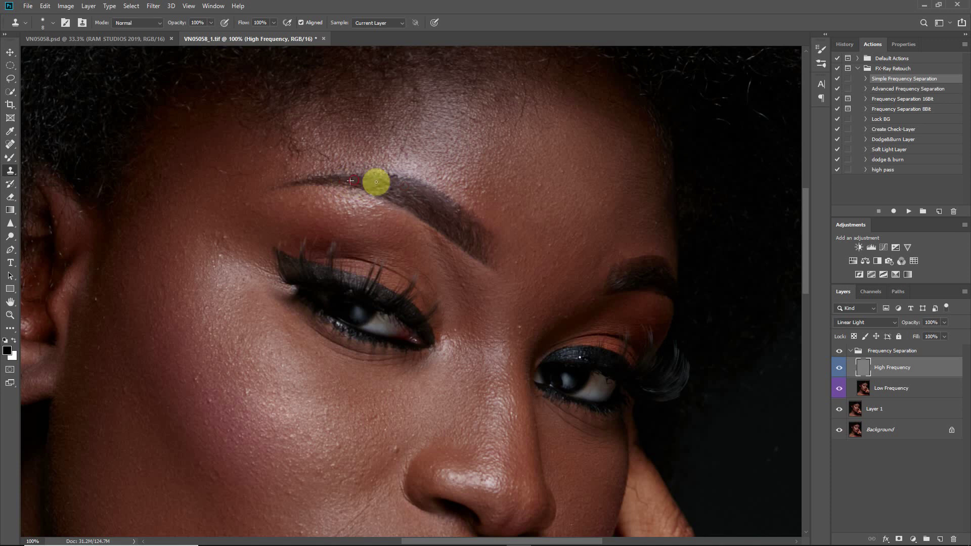
pyautogui.moveTo(360, 183)
pyautogui.mouseDown()
pyautogui.moveTo(420, 193)
pyautogui.moveTo(388, 188)
pyautogui.moveTo(419, 193)
pyautogui.moveTo(387, 185)
pyautogui.moveTo(416, 189)
pyautogui.moveTo(399, 171)
pyautogui.mouseUp()
pyautogui.keyDown('alt'); pyautogui.click(390, 165); pyautogui.keyUp('alt')
pyautogui.moveTo(452, 198)
pyautogui.mouseDown()
pyautogui.moveTo(445, 208)
pyautogui.moveTo(452, 214)
pyautogui.moveTo(427, 201)
pyautogui.moveTo(440, 219)
pyautogui.mouseUp()
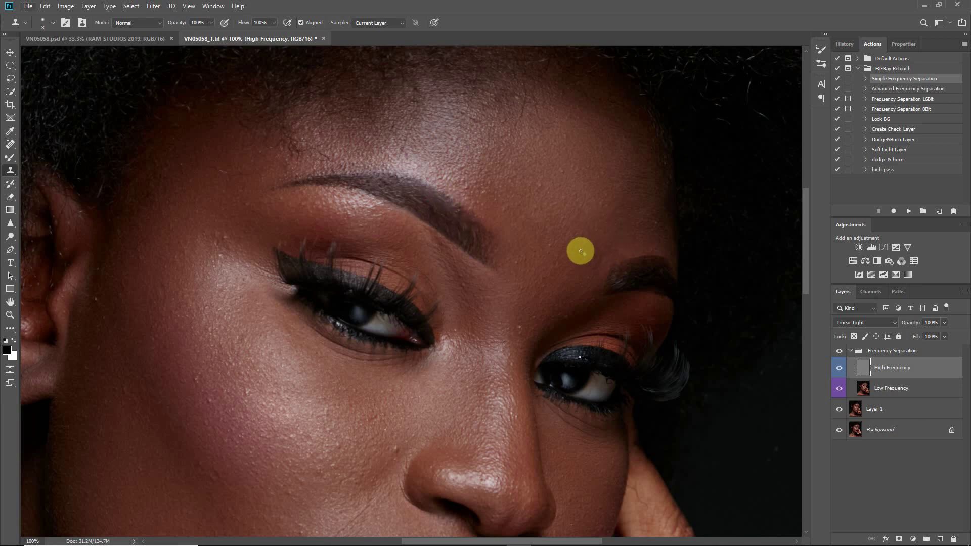
pyautogui.hotkey('ctrl', '0')
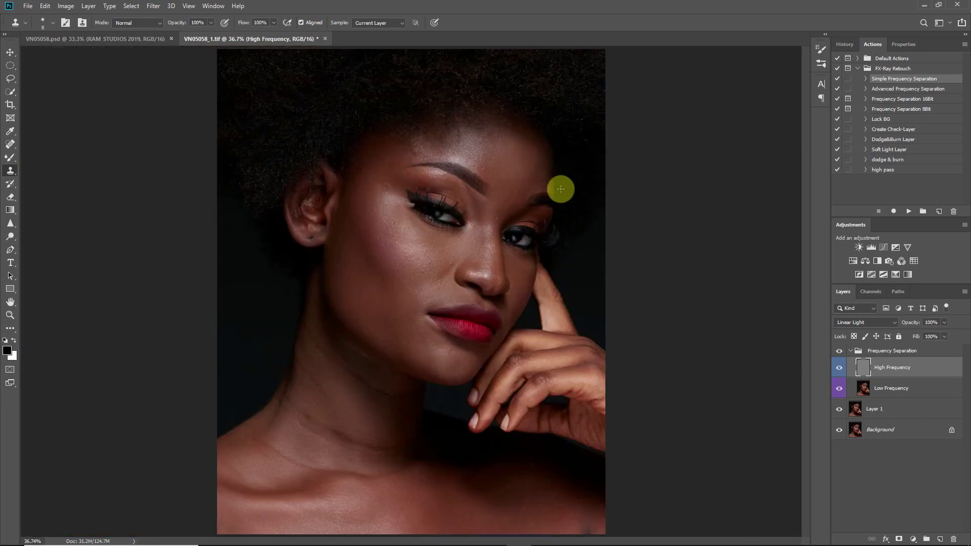
pyautogui.click(840, 368)
pyautogui.click(840, 368)
# Clone skin texture around the ear-side eyebrow and between the brows with a 30 px brush
pyautogui.press(']')
pyautogui.press(']')
pyautogui.press(']')
pyautogui.click(418, 178)
pyautogui.keyDown('alt'); pyautogui.click(440, 175); pyautogui.keyUp('alt')
pyautogui.keyDown('alt'); pyautogui.click(520, 177); pyautogui.keyUp('alt')
pyautogui.click(509, 198)
pyautogui.moveTo(479, 207)
pyautogui.mouseDown()
pyautogui.moveTo(450, 189)
pyautogui.moveTo(494, 196)
pyautogui.moveTo(494, 204)
pyautogui.moveTo(496, 188)
pyautogui.moveTo(493, 206)
pyautogui.moveTo(490, 197)
pyautogui.mouseUp()
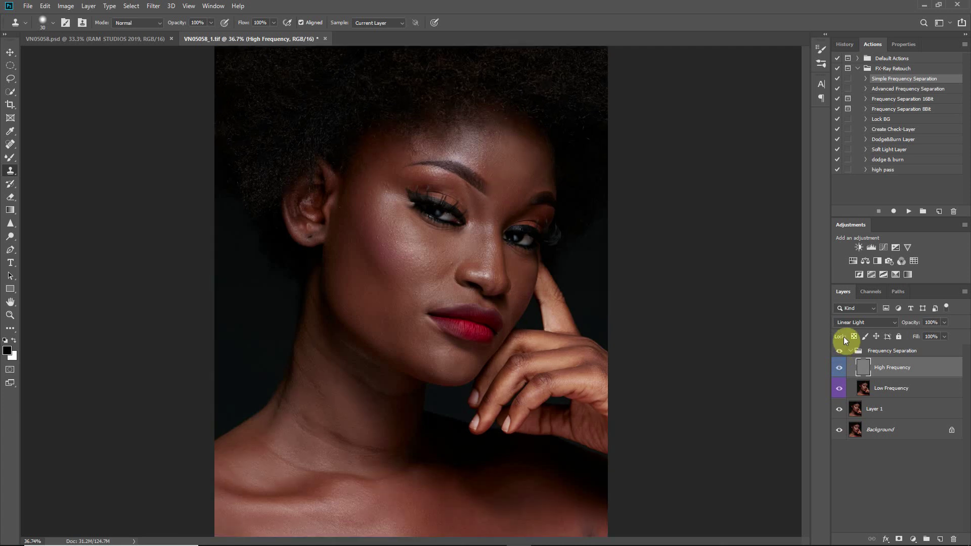
# Add an empty layer above High Frequency and set up the Brush tool with a 1 px tip at 99% hardness
pyautogui.hotkey('ctrl', '+')
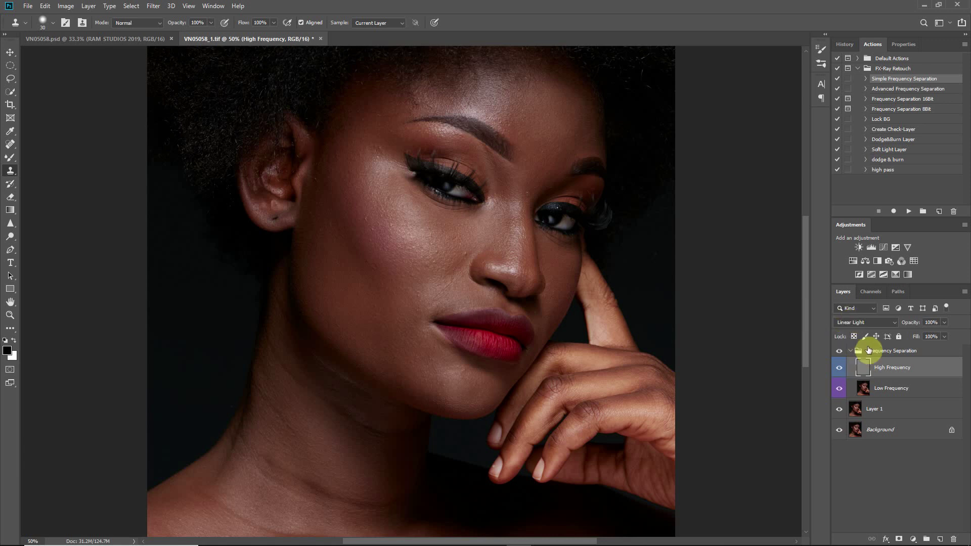
pyautogui.click(855, 374)
pyautogui.click(939, 539)
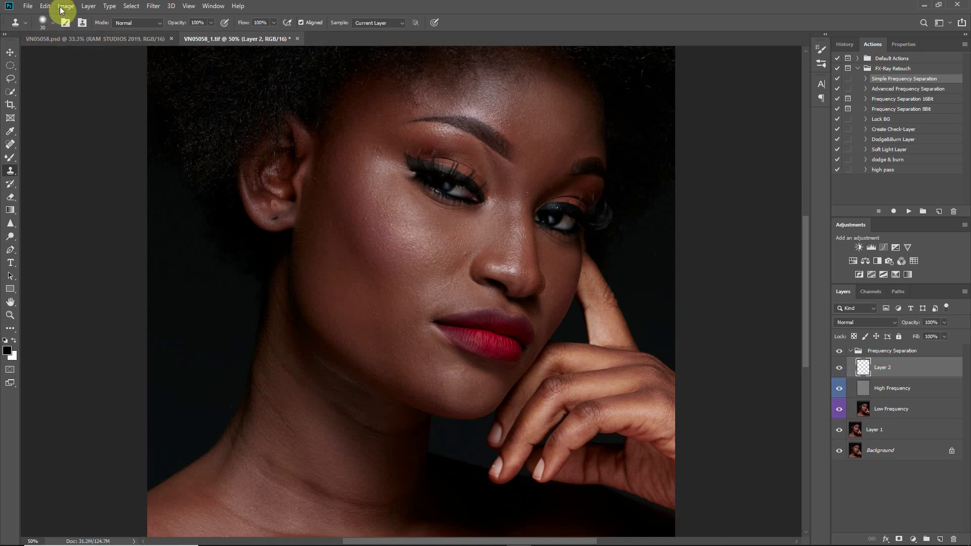
pyautogui.click(9, 158)
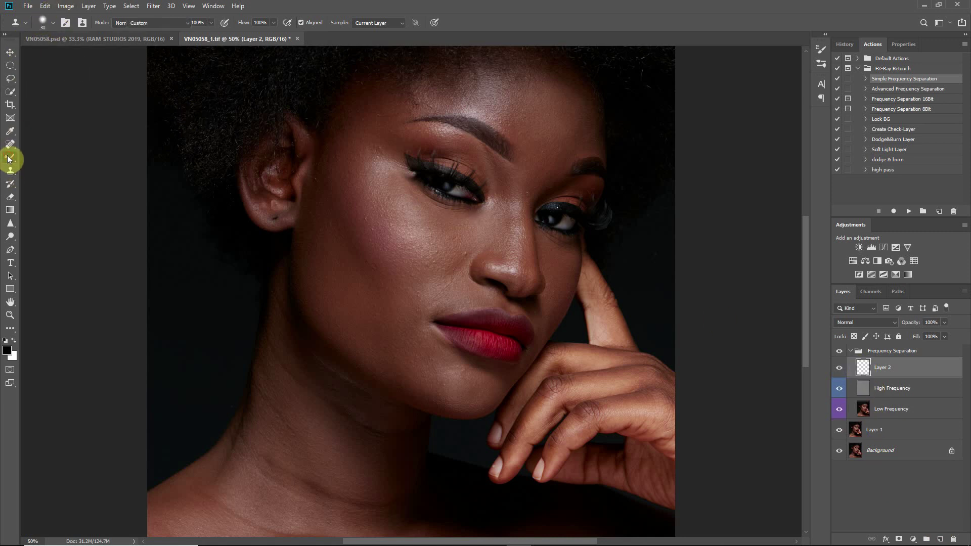
pyautogui.click(47, 158)
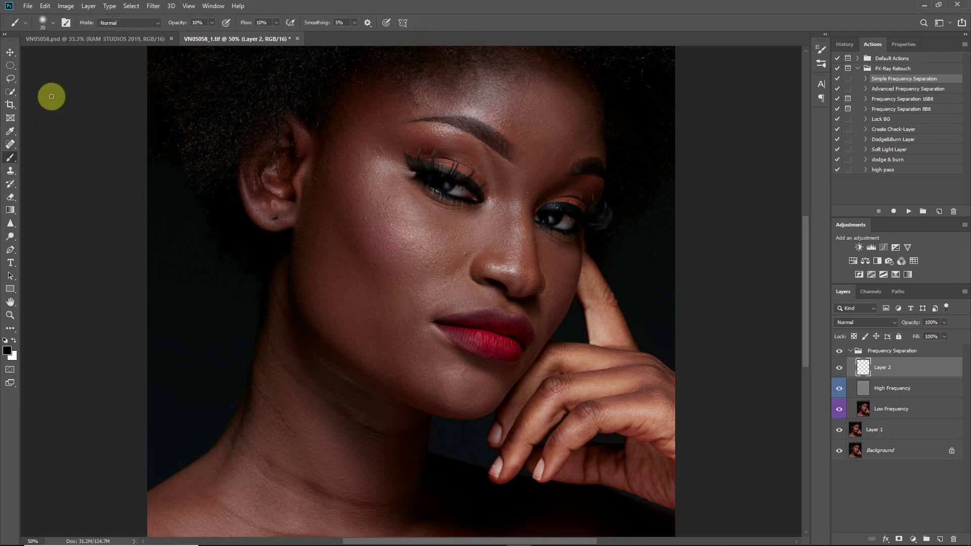
pyautogui.click(54, 23)
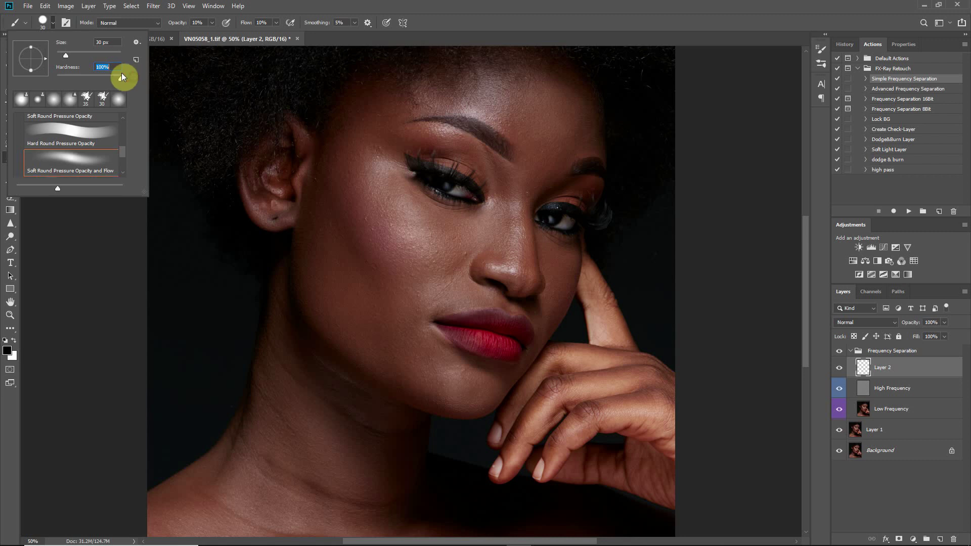
pyautogui.write('99')
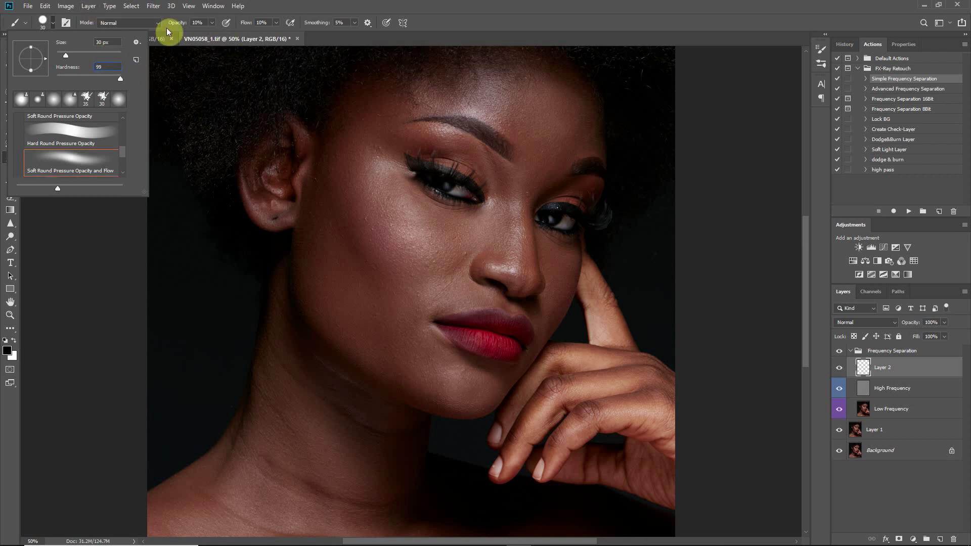
pyautogui.moveTo(65, 57); pyautogui.dragTo(8, 67)
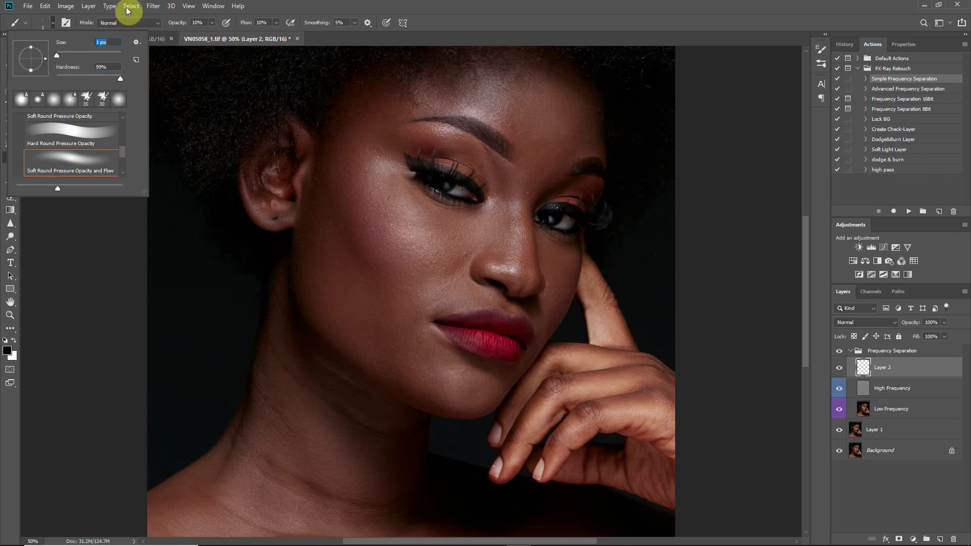
pyautogui.press('Return')
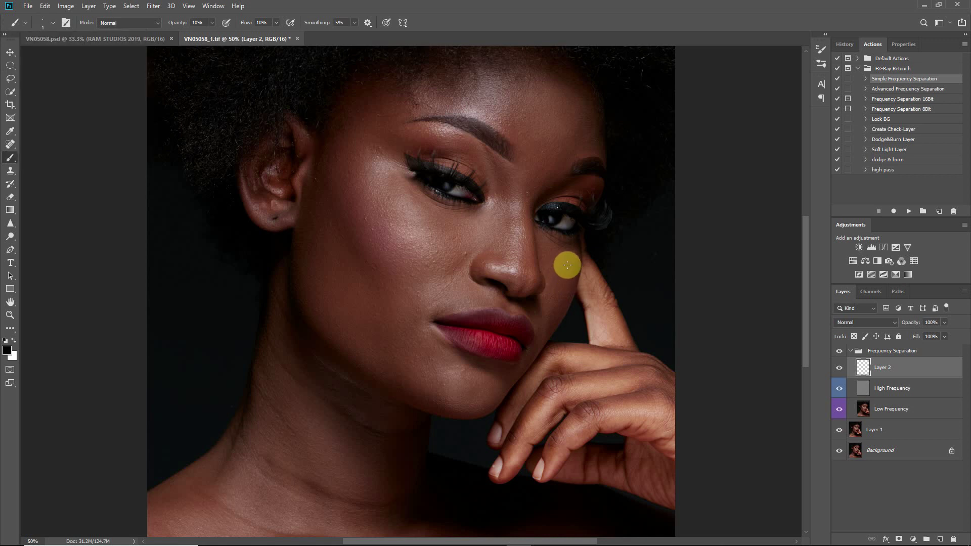
# Paint fine black hair strokes along the arch of the ear-side eyebrow on the new layer, raising the brush opacity to 100%
pyautogui.scroll(8, 584, 253)
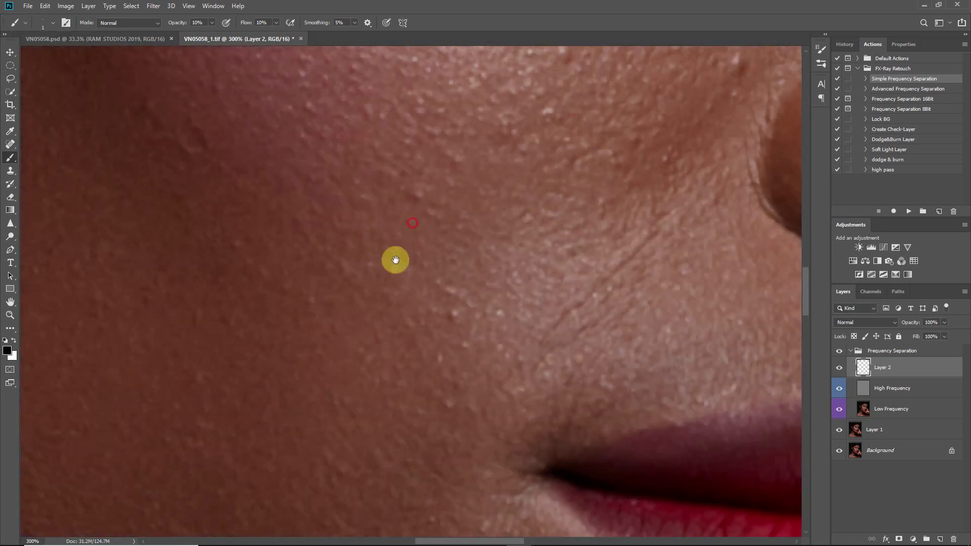
pyautogui.moveTo(394, 260); pyautogui.dragTo(302, 538)
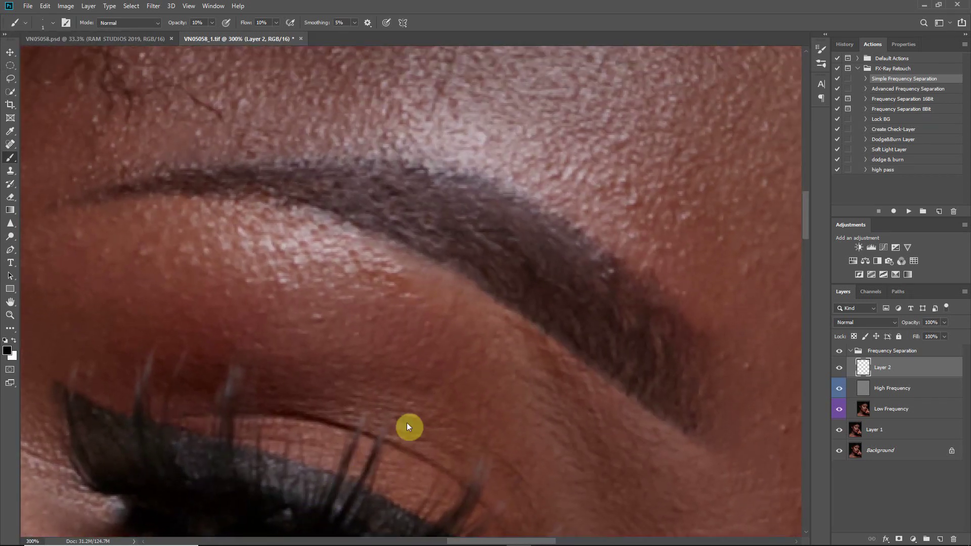
pyautogui.scroll(-1, 423, 409)
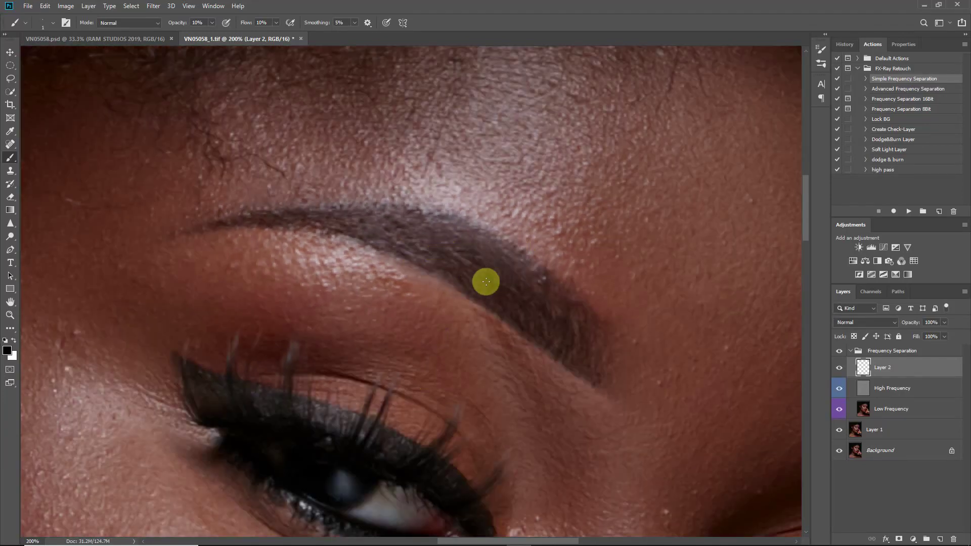
pyautogui.click(535, 304)
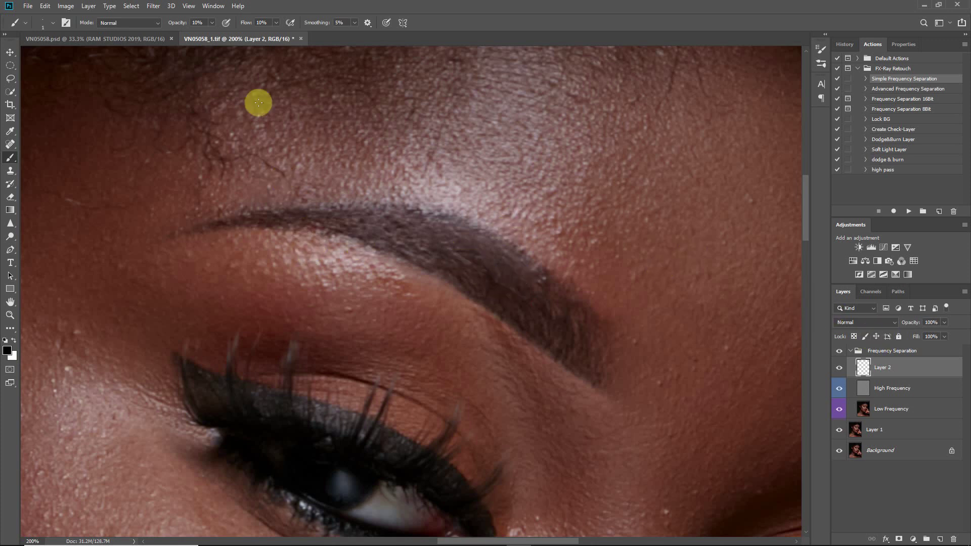
pyautogui.moveTo(175, 24); pyautogui.dragTo(407, 35)
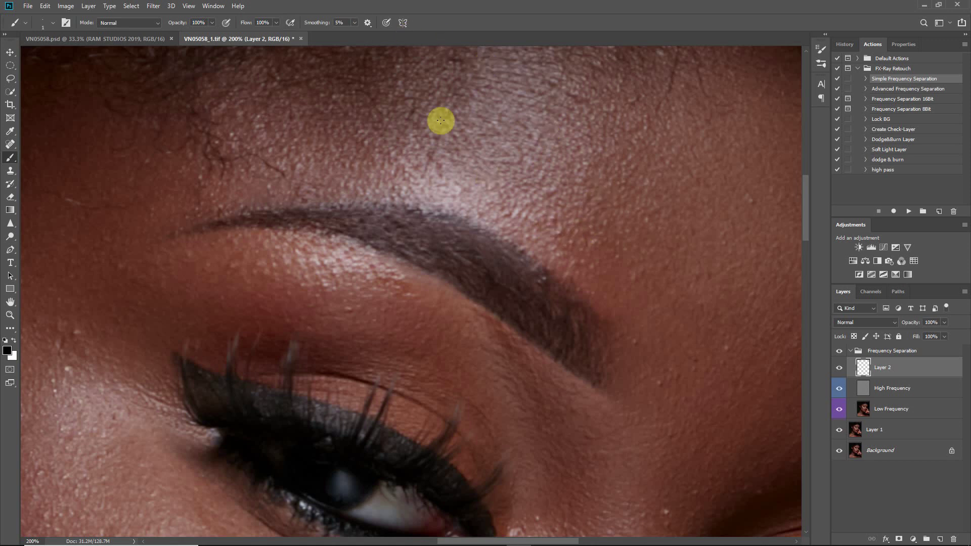
pyautogui.moveTo(481, 246); pyautogui.dragTo(502, 277)
pyautogui.hotkey('ctrl', '-')
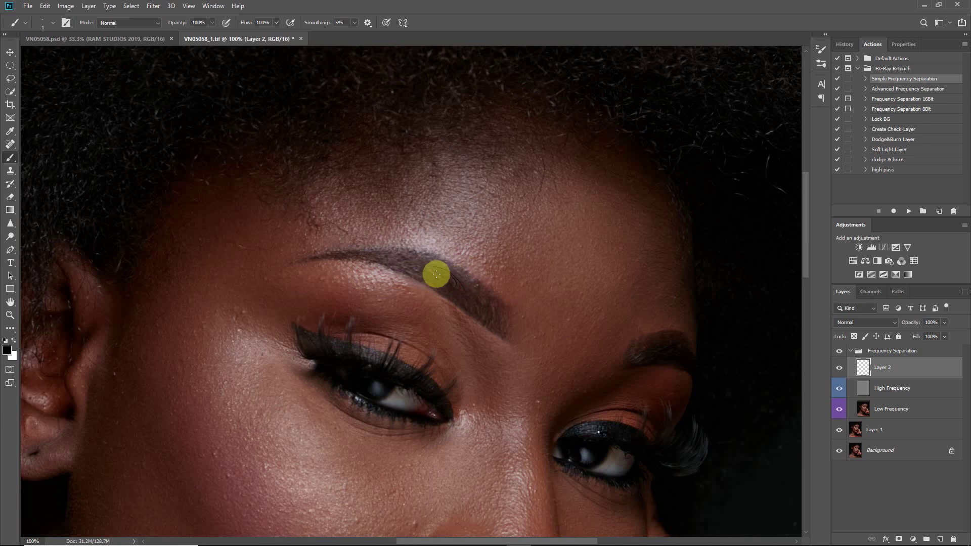
pyautogui.moveTo(444, 268); pyautogui.dragTo(377, 255)
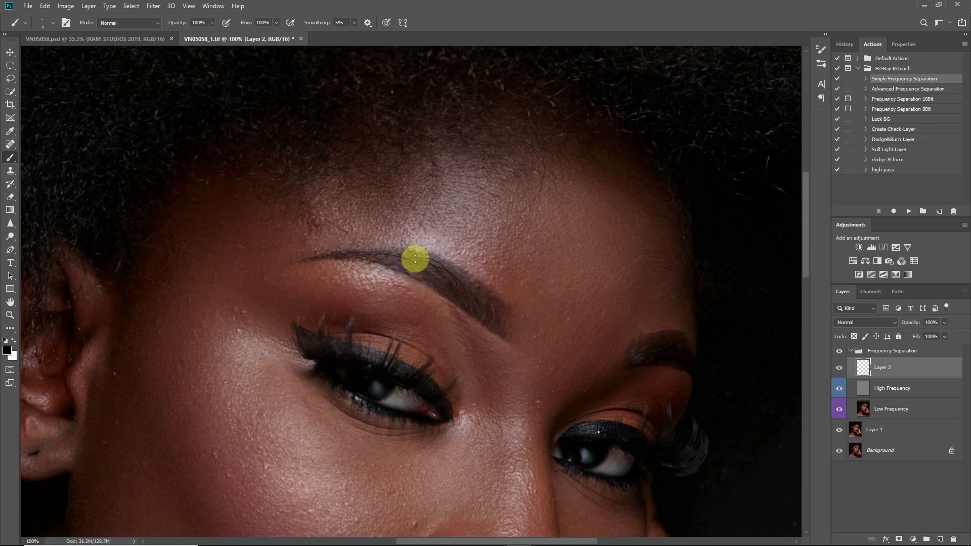
pyautogui.moveTo(438, 264)
pyautogui.mouseDown()
pyautogui.moveTo(467, 286)
pyautogui.moveTo(438, 270)
pyautogui.moveTo(459, 294)
pyautogui.moveTo(432, 265)
pyautogui.moveTo(438, 285)
pyautogui.moveTo(388, 261)
pyautogui.moveTo(410, 262)
pyautogui.moveTo(386, 261)
pyautogui.mouseUp()
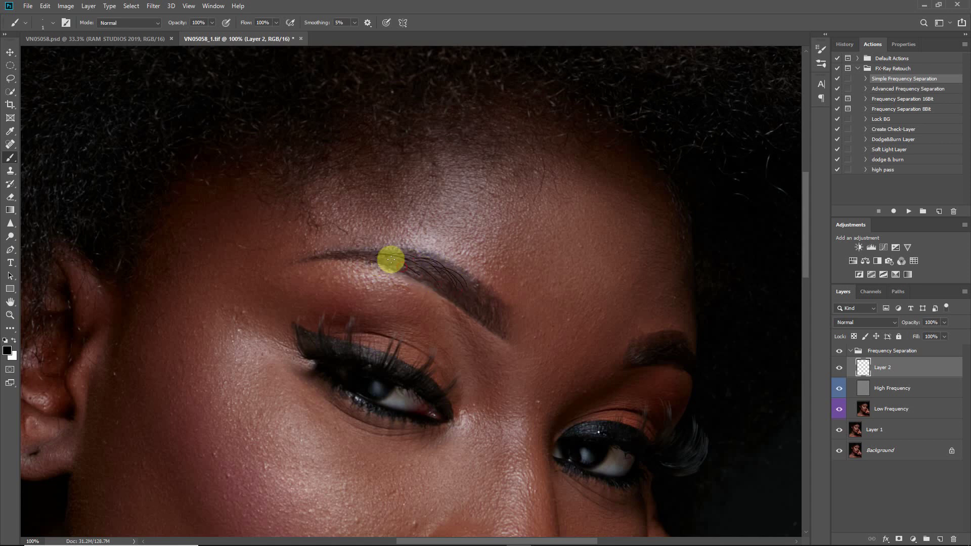
# Extend the hair strokes over the eyebrow's inner end and tail, and compare the portrait with and without the hair layer
pyautogui.moveTo(464, 300)
pyautogui.mouseDown()
pyautogui.moveTo(441, 274)
pyautogui.moveTo(492, 303)
pyautogui.moveTo(467, 277)
pyautogui.mouseUp()
pyautogui.moveTo(494, 319)
pyautogui.mouseDown()
pyautogui.moveTo(488, 295)
pyautogui.moveTo(489, 309)
pyautogui.moveTo(504, 308)
pyautogui.moveTo(488, 299)
pyautogui.moveTo(496, 315)
pyautogui.moveTo(491, 307)
pyautogui.moveTo(484, 317)
pyautogui.moveTo(489, 302)
pyautogui.moveTo(481, 316)
pyautogui.moveTo(497, 330)
pyautogui.moveTo(489, 307)
pyautogui.moveTo(466, 291)
pyautogui.moveTo(458, 298)
pyautogui.moveTo(474, 305)
pyautogui.moveTo(384, 253)
pyautogui.moveTo(367, 258)
pyautogui.moveTo(389, 254)
pyautogui.moveTo(360, 251)
pyautogui.moveTo(417, 254)
pyautogui.moveTo(376, 257)
pyautogui.moveTo(443, 263)
pyautogui.moveTo(404, 262)
pyautogui.moveTo(449, 268)
pyautogui.mouseUp()
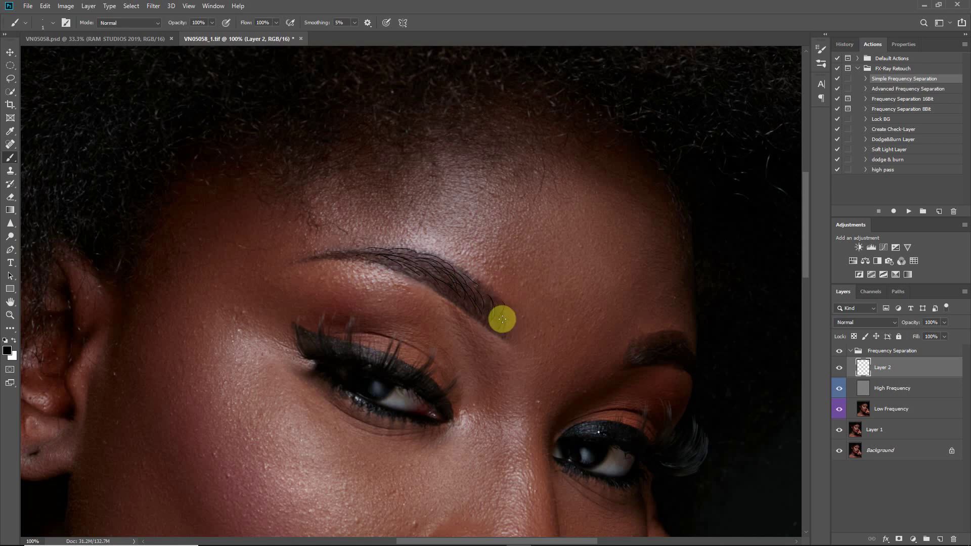
pyautogui.moveTo(479, 301)
pyautogui.mouseDown()
pyautogui.moveTo(506, 306)
pyautogui.moveTo(503, 326)
pyautogui.moveTo(486, 313)
pyautogui.moveTo(494, 329)
pyautogui.moveTo(423, 276)
pyautogui.moveTo(397, 277)
pyautogui.moveTo(414, 272)
pyautogui.moveTo(406, 265)
pyautogui.moveTo(314, 257)
pyautogui.moveTo(351, 257)
pyautogui.moveTo(284, 269)
pyautogui.moveTo(344, 254)
pyautogui.moveTo(428, 278)
pyautogui.moveTo(412, 267)
pyautogui.moveTo(431, 285)
pyautogui.moveTo(413, 262)
pyautogui.moveTo(432, 272)
pyautogui.moveTo(408, 262)
pyautogui.moveTo(464, 281)
pyautogui.moveTo(442, 267)
pyautogui.moveTo(478, 288)
pyautogui.moveTo(468, 278)
pyautogui.moveTo(468, 307)
pyautogui.moveTo(432, 279)
pyautogui.moveTo(468, 306)
pyautogui.moveTo(457, 287)
pyautogui.moveTo(492, 325)
pyautogui.moveTo(388, 268)
pyautogui.mouseUp()
pyautogui.click(336, 257)
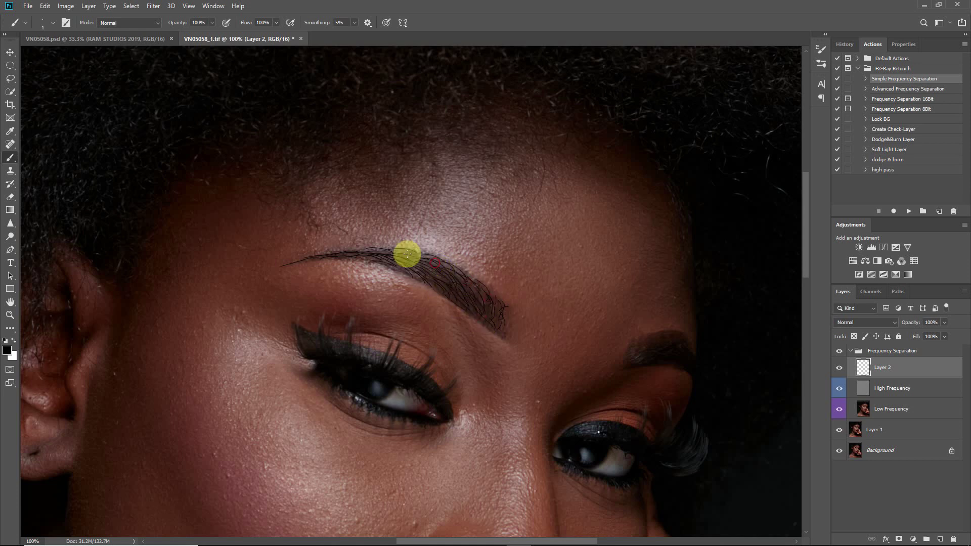
pyautogui.hotkey('ctrl', '0')
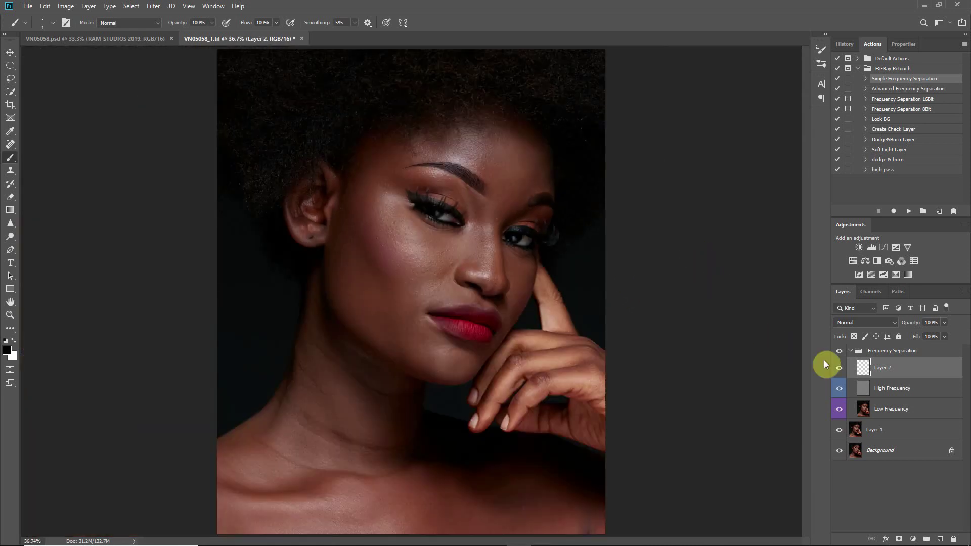
pyautogui.click(840, 369)
pyautogui.click(840, 369)
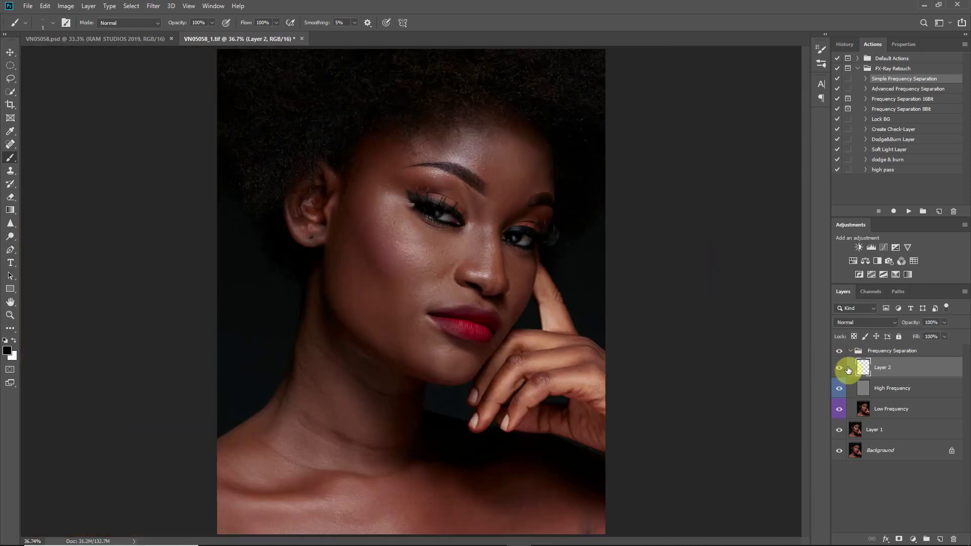
# Soften the painted eyebrow hairs with a Gaussian Blur of 0.3 pixels radius
pyautogui.click(154, 6)
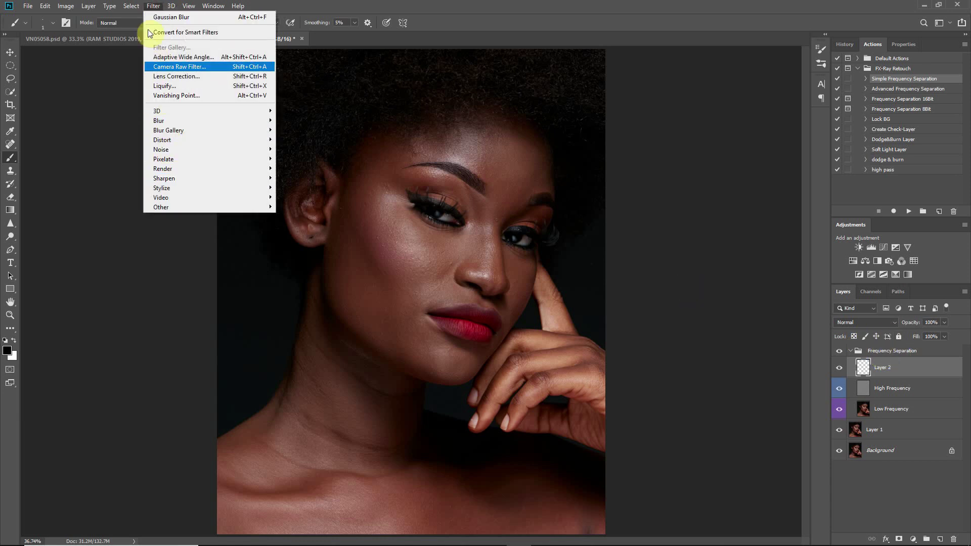
pyautogui.moveTo(193, 120)
pyautogui.click(313, 160)
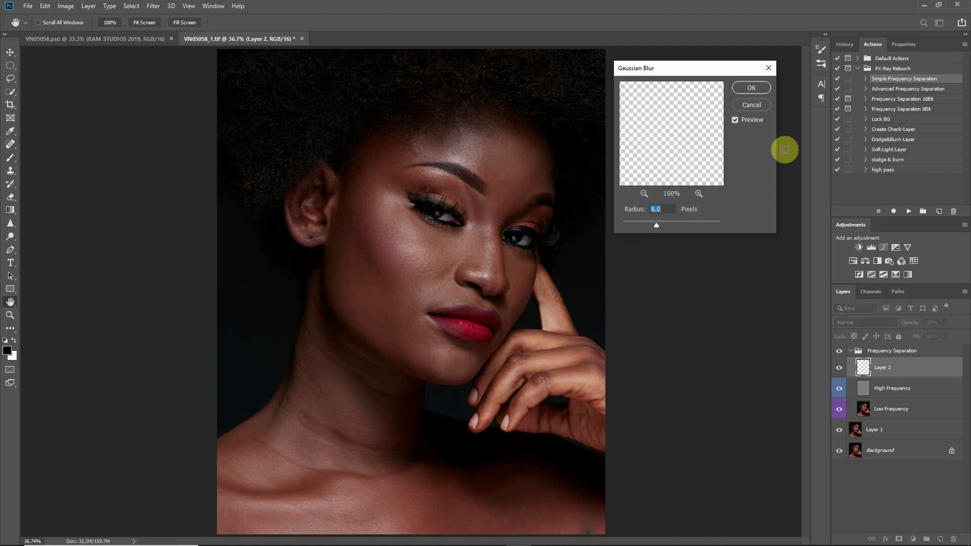
pyautogui.write('1')
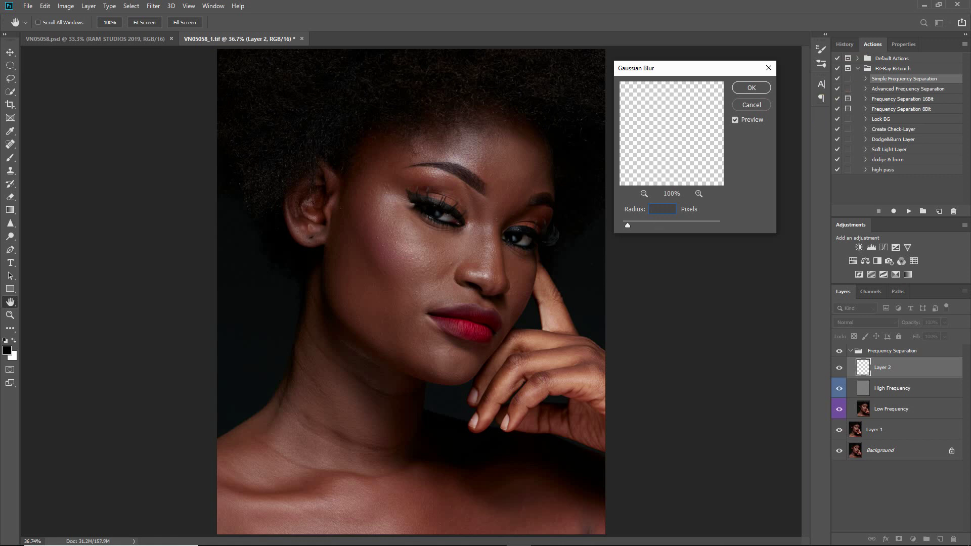
pyautogui.write('.3')
pyautogui.press('Return')
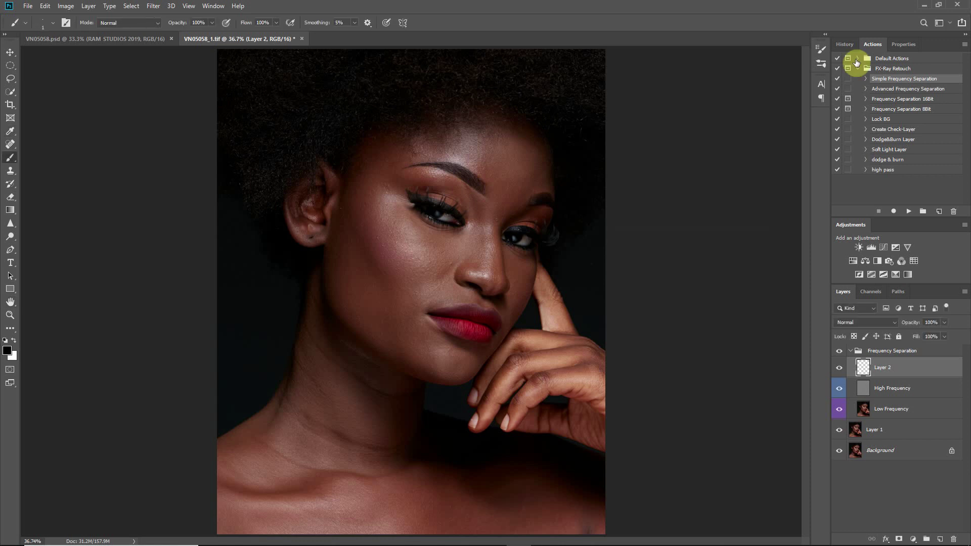
# Lower the painted hair layer's opacity to 45% and compare the portrait with and without that layer
pyautogui.moveTo(909, 322); pyautogui.dragTo(869, 334)
pyautogui.click(841, 368)
pyautogui.click(840, 368)
pyautogui.moveTo(911, 322); pyautogui.dragTo(912, 324)
pyautogui.click(839, 368)
pyautogui.click(839, 369)
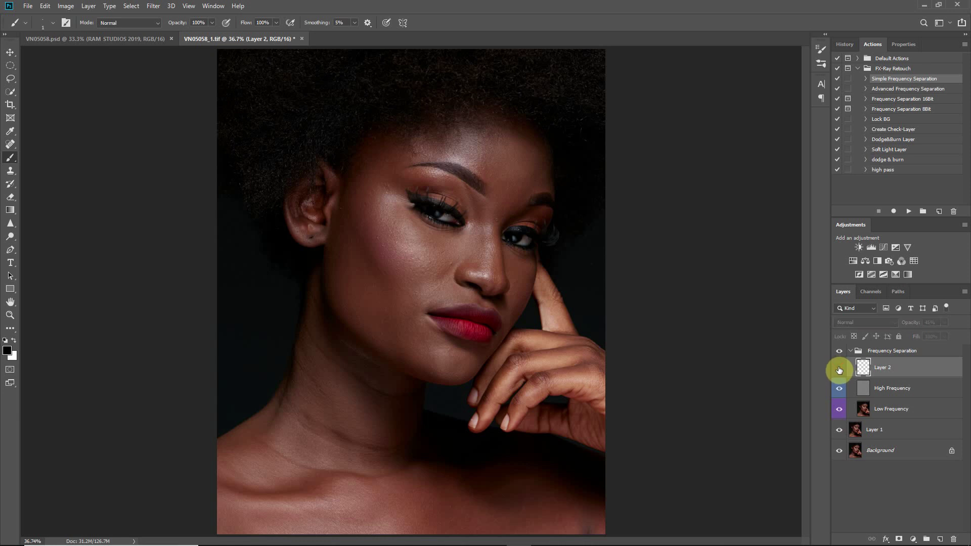
# Fine-tune the hair layer's opacity to 38% and check the eyebrows up close with the layer hidden and shown
pyautogui.hotkey('ctrl', '+')
pyautogui.hotkey('ctrl', '+')
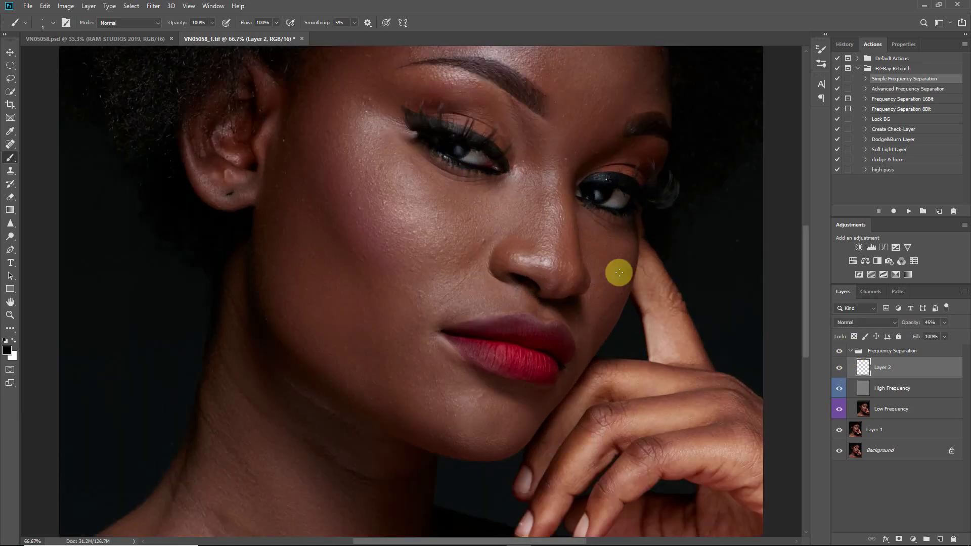
pyautogui.moveTo(509, 228); pyautogui.dragTo(471, 368)
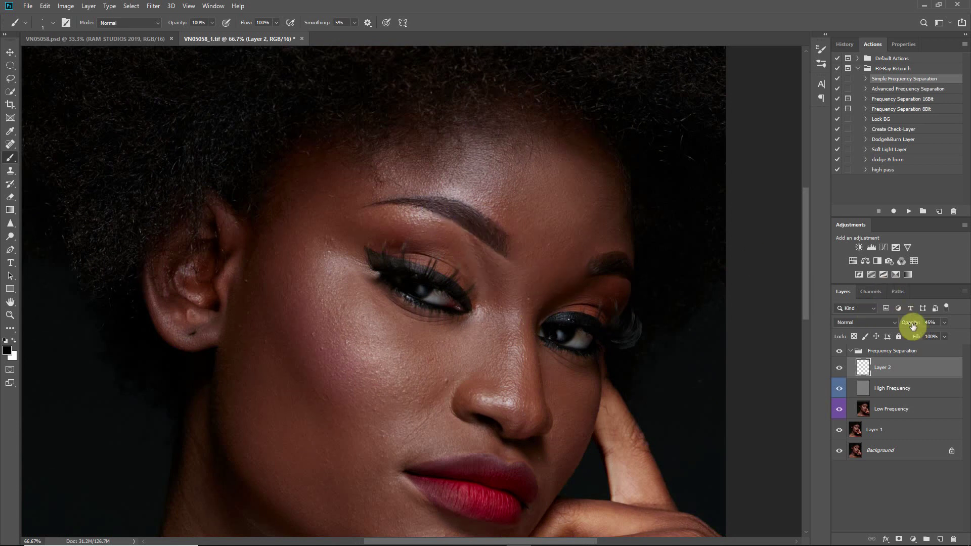
pyautogui.moveTo(912, 326); pyautogui.dragTo(896, 334)
pyautogui.click(840, 369)
pyautogui.click(839, 370)
pyautogui.click(839, 370)
pyautogui.click(840, 369)
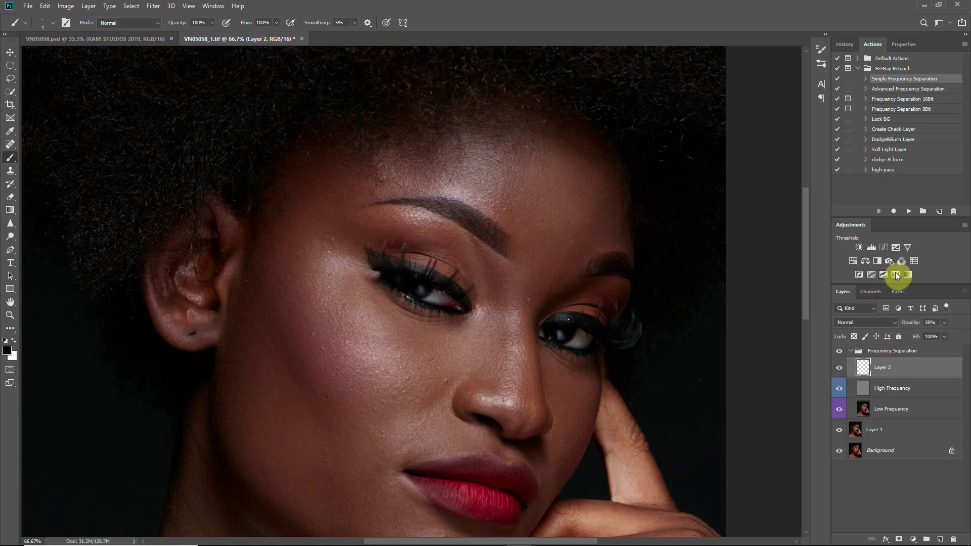
# Collapse the Frequency Separation group and compare the whole portrait with the group hidden and shown
pyautogui.hotkey('ctrl', '-')
pyautogui.hotkey('ctrl', '-')
pyautogui.hotkey('ctrl', '-')
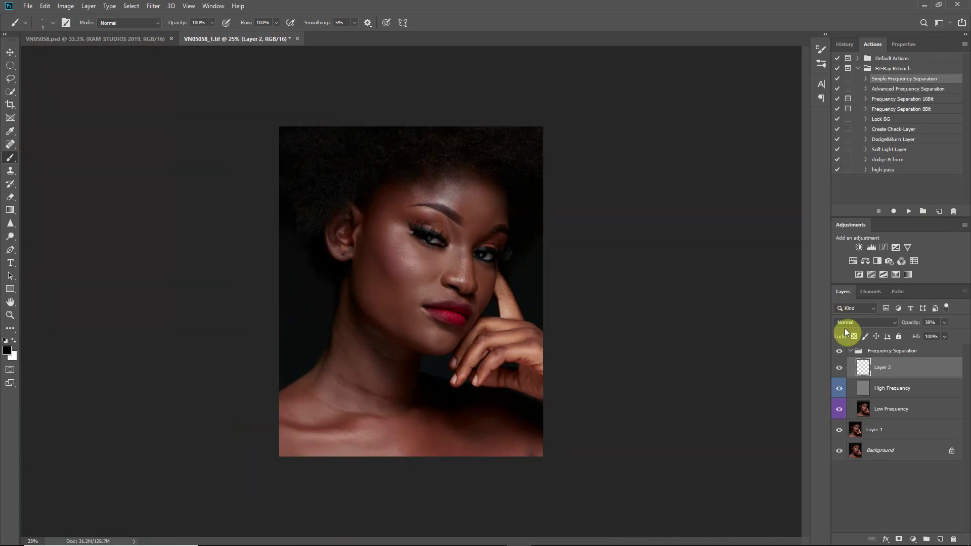
pyautogui.click(849, 351)
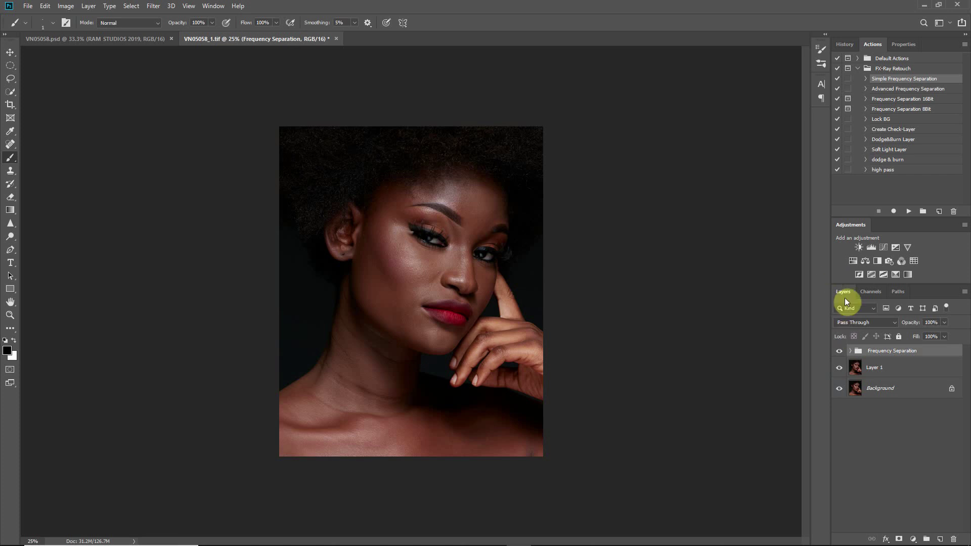
pyautogui.hotkey('ctrl', '+')
pyautogui.click(840, 351)
pyautogui.click(841, 351)
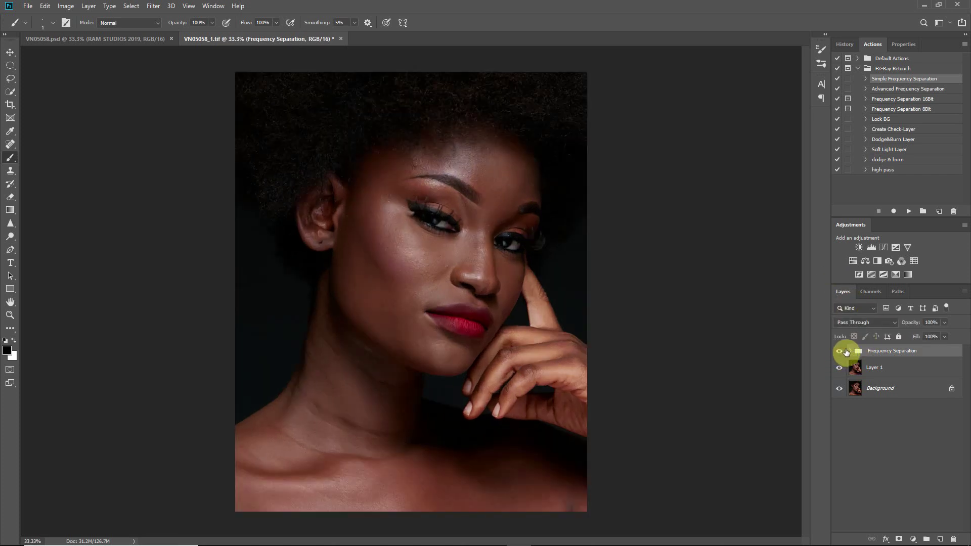
pyautogui.click(840, 350)
pyautogui.click(841, 351)
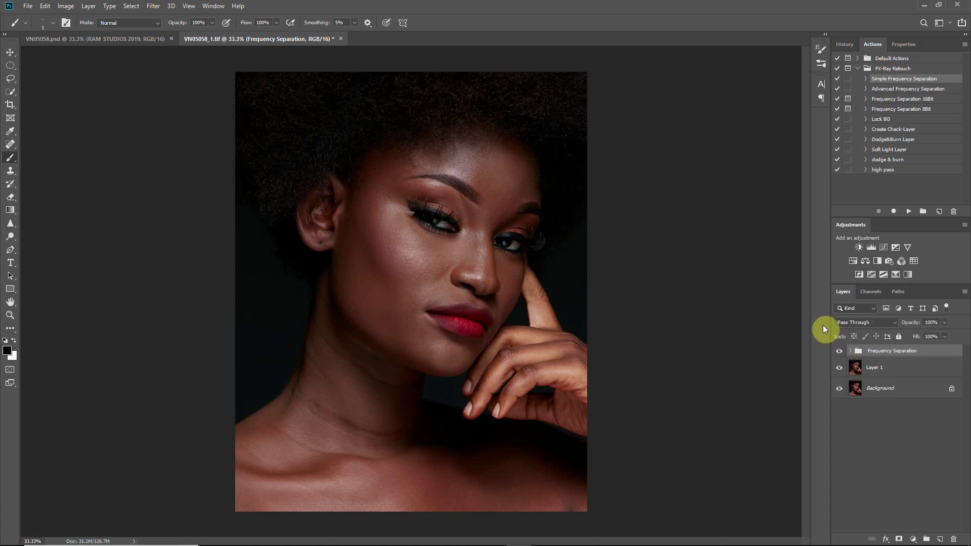